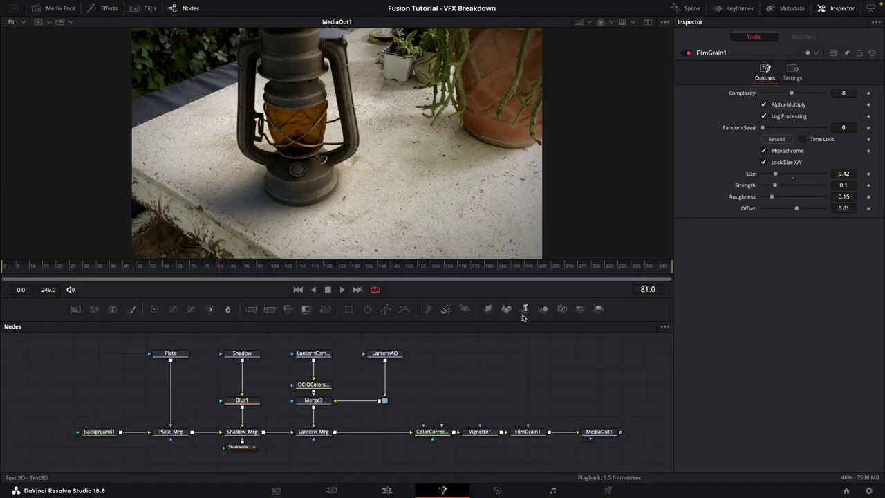
- At frame 150, view the Plate_Mrg, Shadow_Mrg and Lantern_Mrg node outputs in turn
{"action": "left_click", "coordinate": [314, 266]}
{"action": "left_click", "coordinate": [406, 266]}
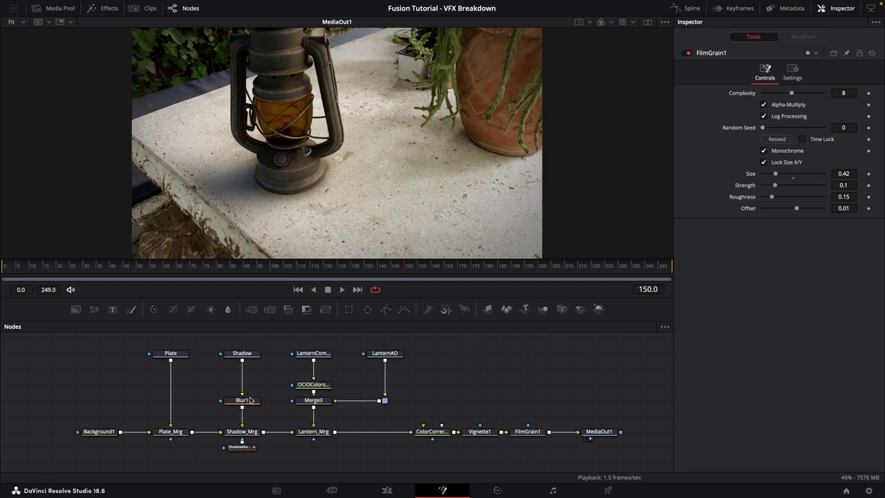
{"action": "left_click", "coordinate": [170, 431]}
{"action": "key", "text": "1"}
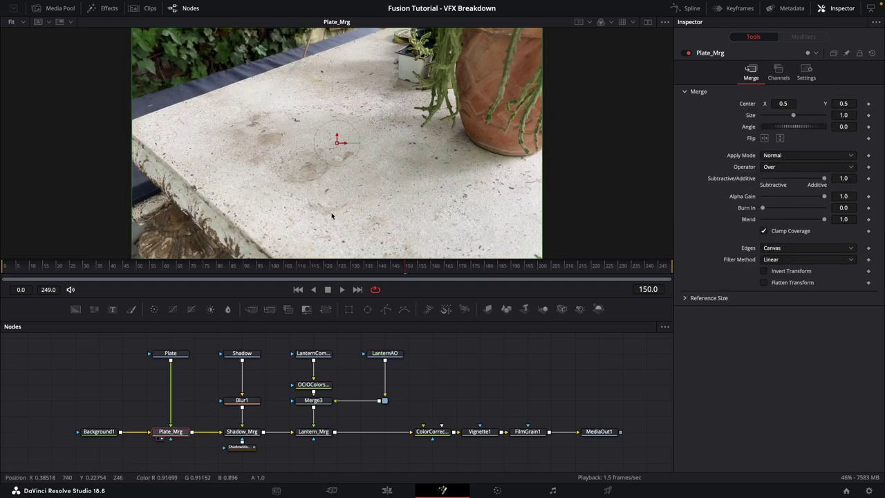
{"action": "left_click", "coordinate": [252, 434]}
{"action": "key", "text": "1"}
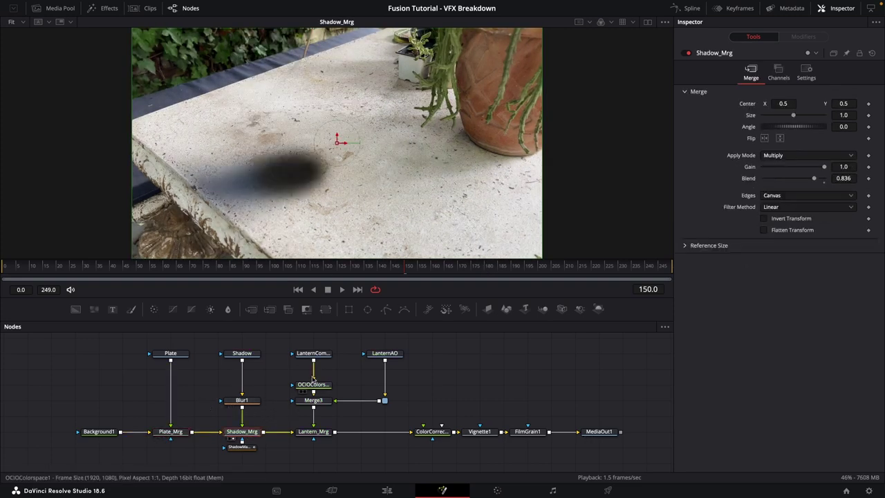
{"action": "left_click", "coordinate": [322, 434]}
{"action": "key", "text": "1"}
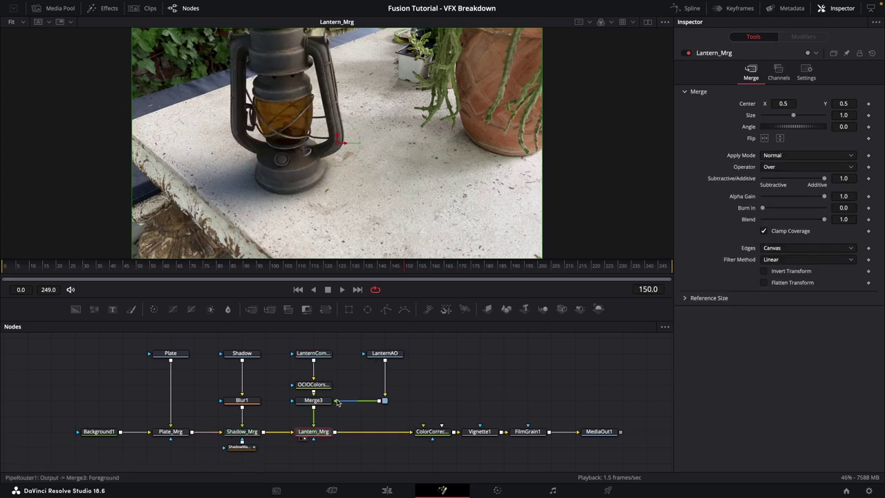
- View the ColorCorrector1, Vignette1, FilmGrain1 and final MediaOut1 outputs, then go to the Edit page
{"action": "left_click", "coordinate": [439, 433]}
{"action": "key", "text": "1"}
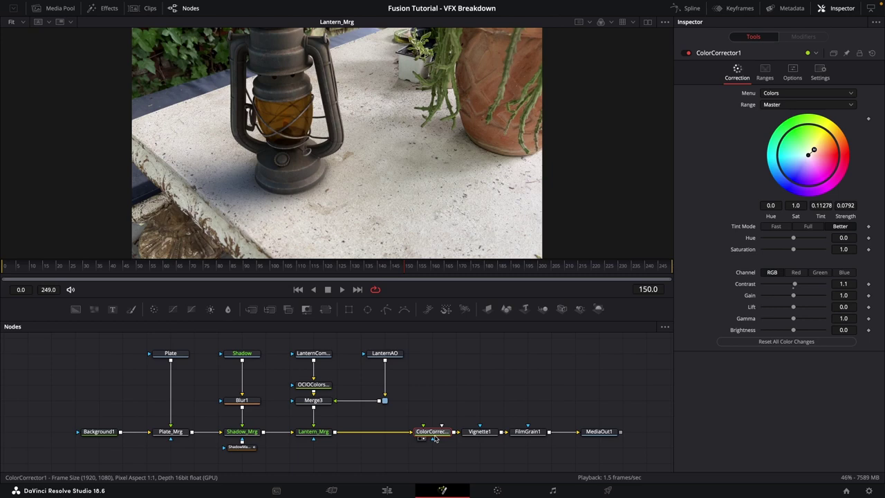
{"action": "left_click", "coordinate": [481, 433]}
{"action": "key", "text": "1"}
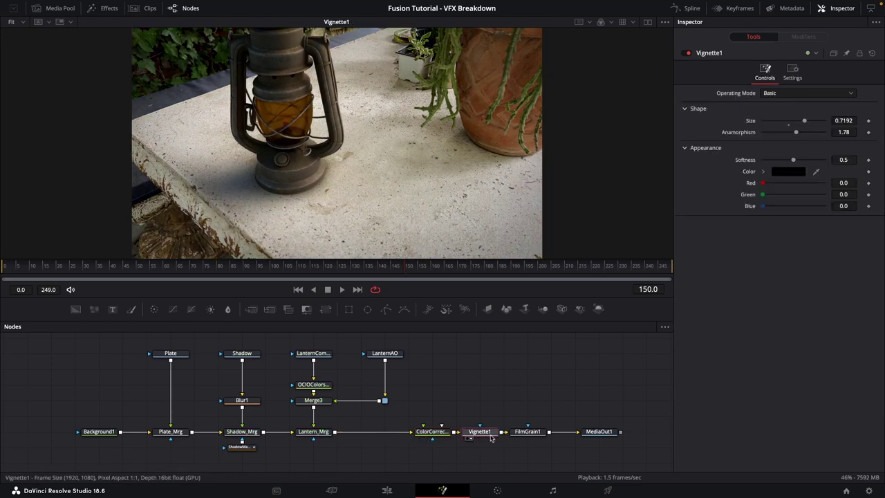
{"action": "left_click", "coordinate": [527, 433]}
{"action": "key", "text": "1"}
{"action": "left_click", "coordinate": [599, 433]}
{"action": "key", "text": "1"}
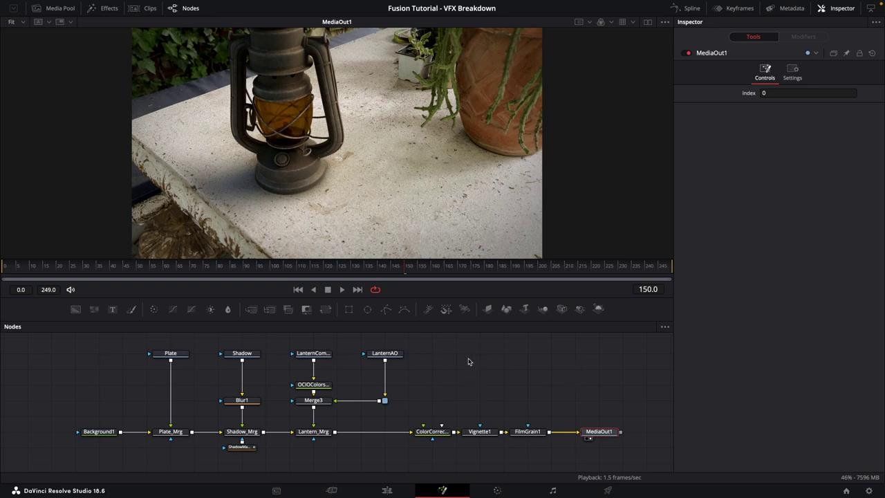
{"action": "left_click", "coordinate": [388, 490]}
- Open the Timelines bin in the Media Pool
{"action": "left_click", "coordinate": [117, 134]}
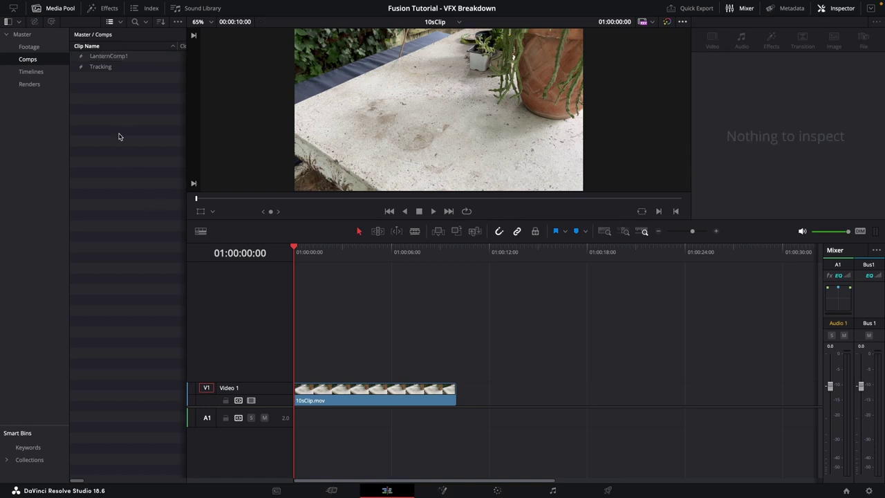
{"action": "left_click", "coordinate": [31, 72]}
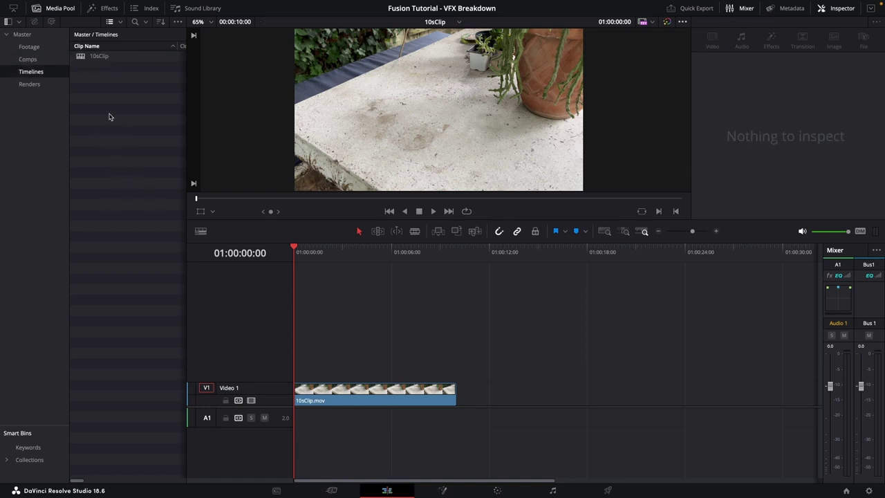
{"action": "left_click", "coordinate": [60, 9]}
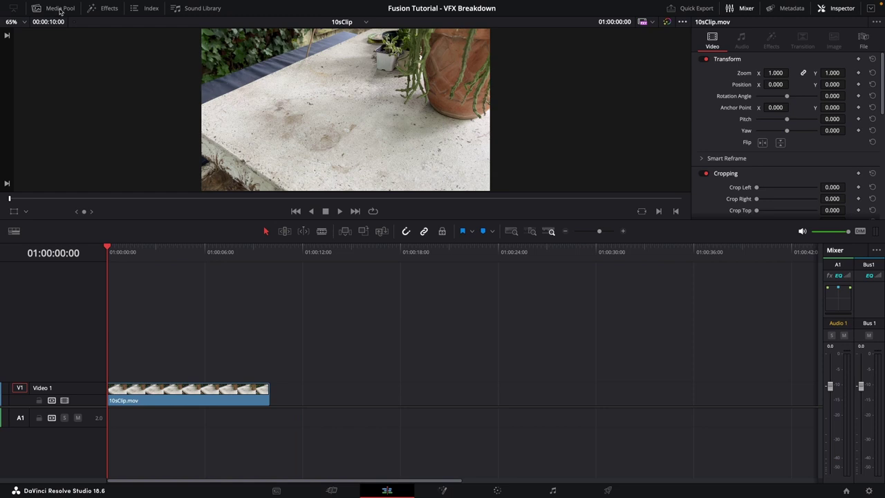
{"action": "left_click", "coordinate": [60, 9]}
- Create a new empty timeline named VFXBreakdown
{"action": "right_click", "coordinate": [105, 161]}
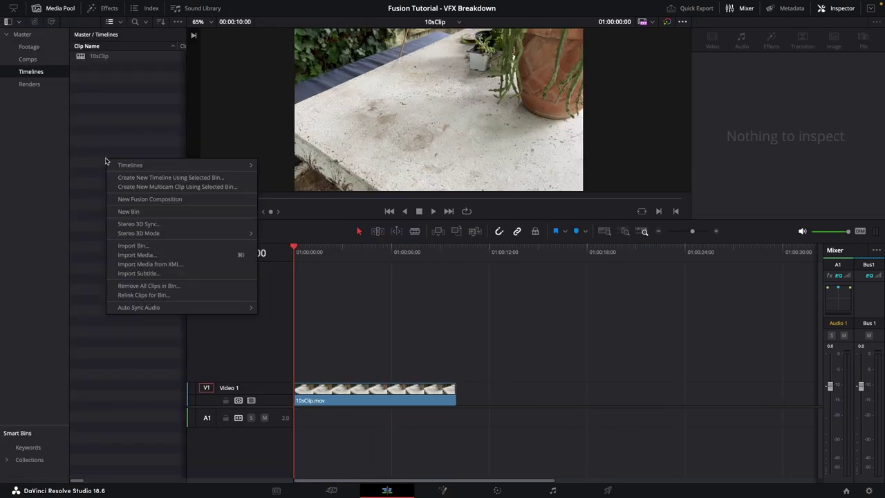
{"action": "mouse_move", "coordinate": [142, 166]}
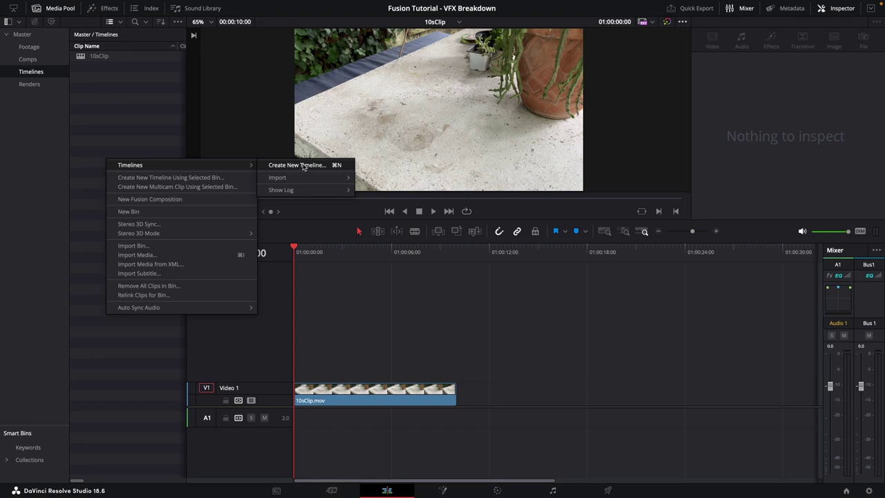
{"action": "left_click", "coordinate": [303, 166]}
{"action": "type", "text": "VFXBreakdown"}
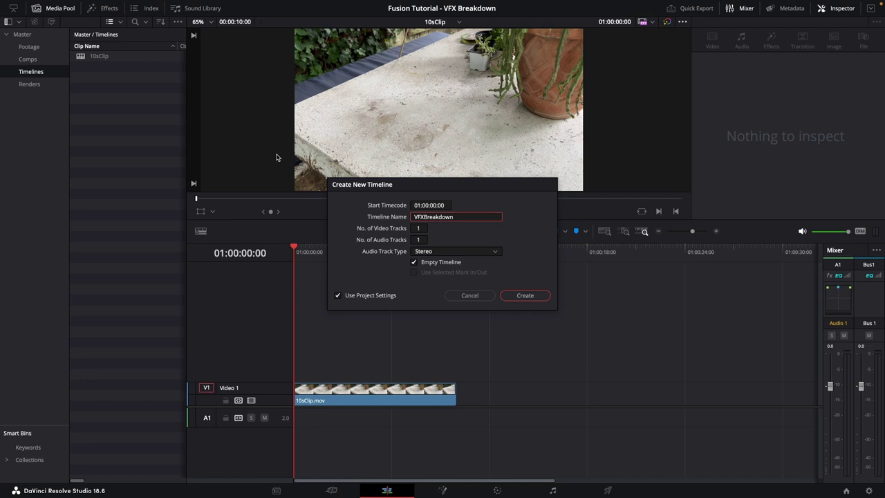
{"action": "left_click", "coordinate": [528, 297]}
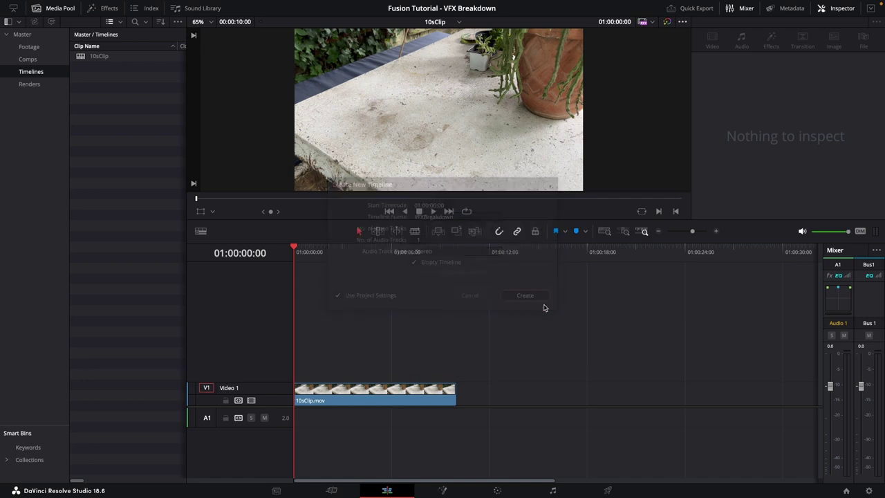
- Drag LanternComp1 onto Video 1, hide the Media Pool, zoom in, and return to the start
{"action": "left_click_drag", "start_coordinate": [81, 58], "coordinate": [293, 360]}
{"action": "left_click_drag", "start_coordinate": [309, 260], "coordinate": [370, 253]}
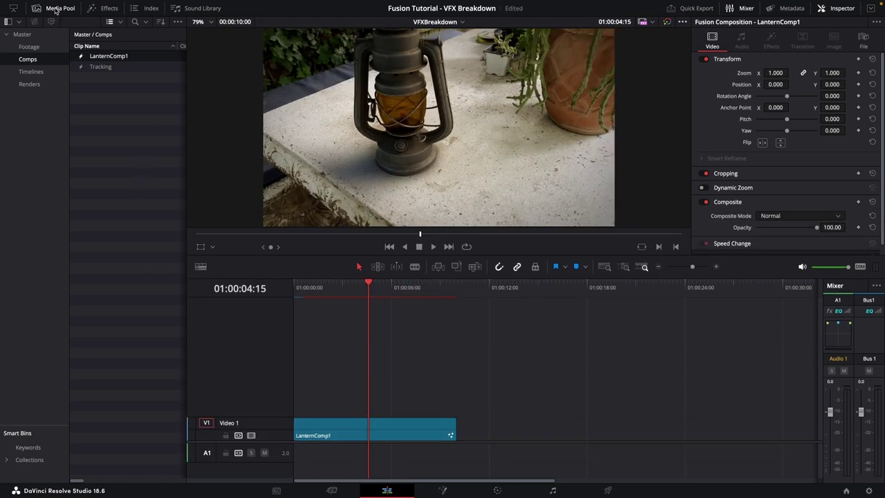
{"action": "left_click", "coordinate": [55, 9]}
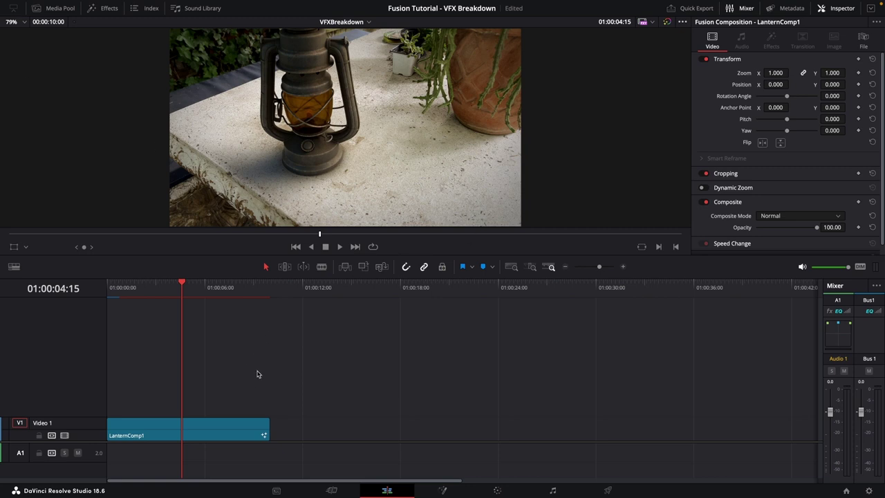
{"action": "key", "text": "ctrl+equal"}
{"action": "key", "text": "j"}
{"action": "left_click", "coordinate": [305, 291]}
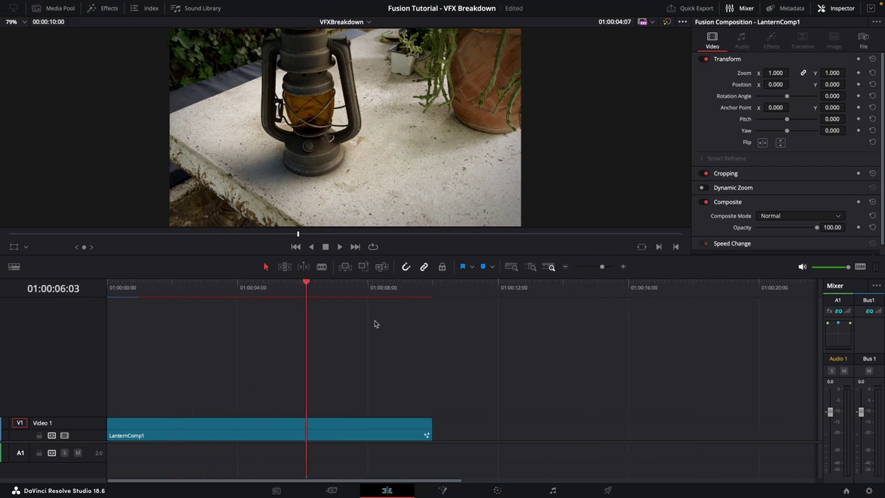
{"action": "key", "text": "Home"}
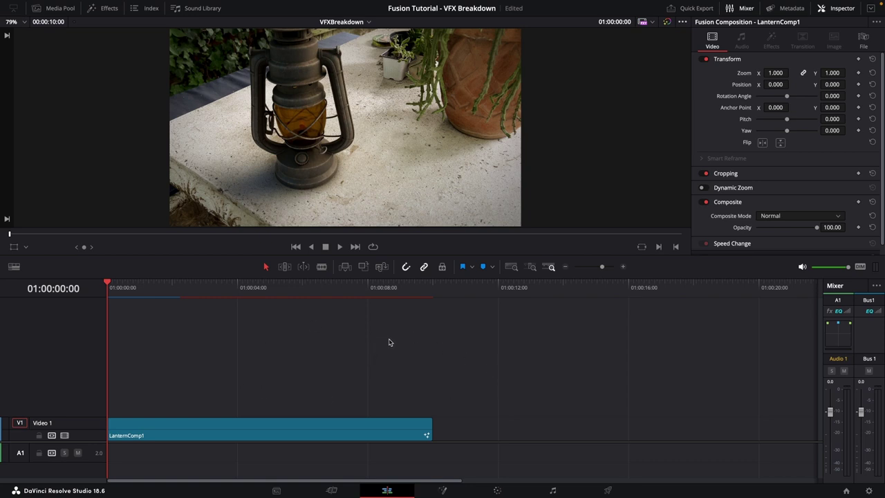
- Duplicate the LanternComp1 clip upward so Video 1 through Video 6 each hold a copy
{"action": "left_click", "coordinate": [241, 427]}
{"action": "left_click_drag", "start_coordinate": [242, 427], "coordinate": [268, 337]}
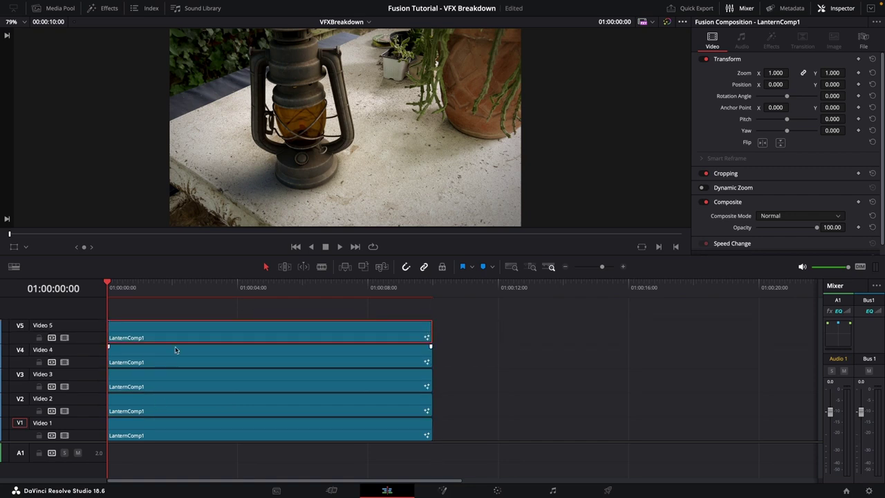
{"action": "left_click_drag", "start_coordinate": [189, 328], "coordinate": [288, 335]}
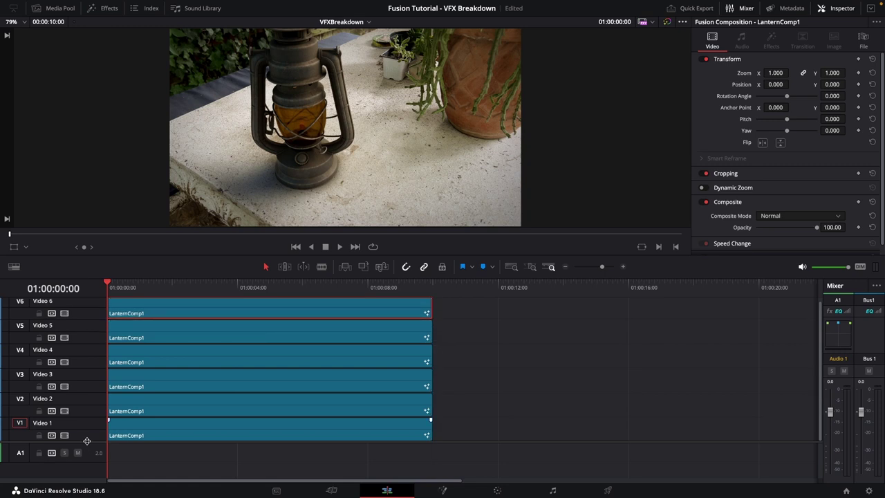
{"action": "scroll", "coordinate": [87, 442], "scroll_direction": "up", "scroll_amount": 1}
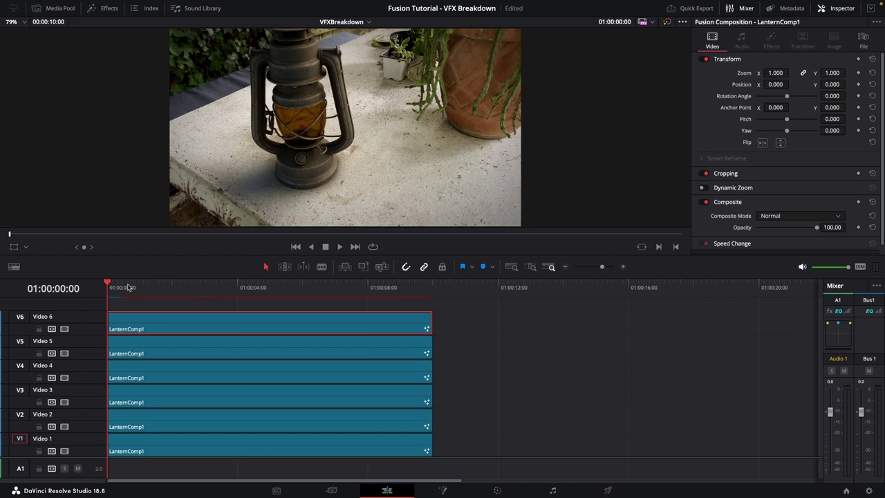
- Trim the V2–V6 clips to start at 1 second, then the V4–V6 clips later
{"action": "left_click_drag", "start_coordinate": [107, 286], "coordinate": [208, 419]}
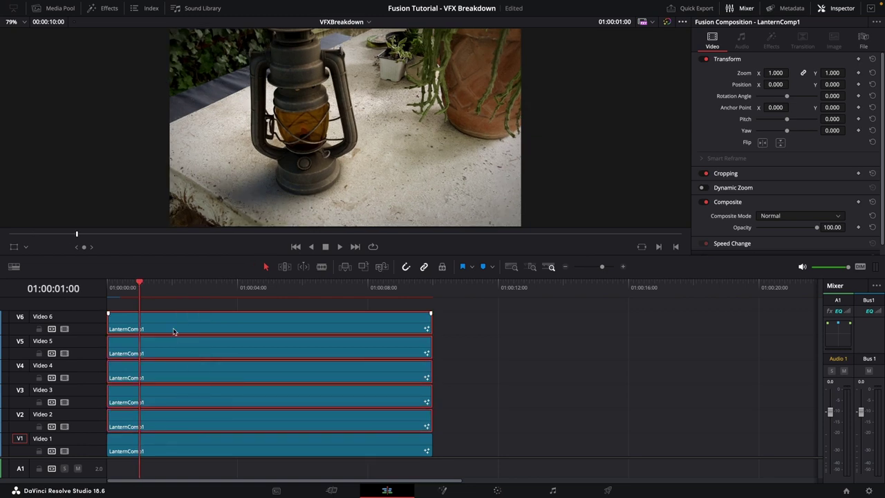
{"action": "left_click_drag", "start_coordinate": [110, 425], "coordinate": [141, 425]}
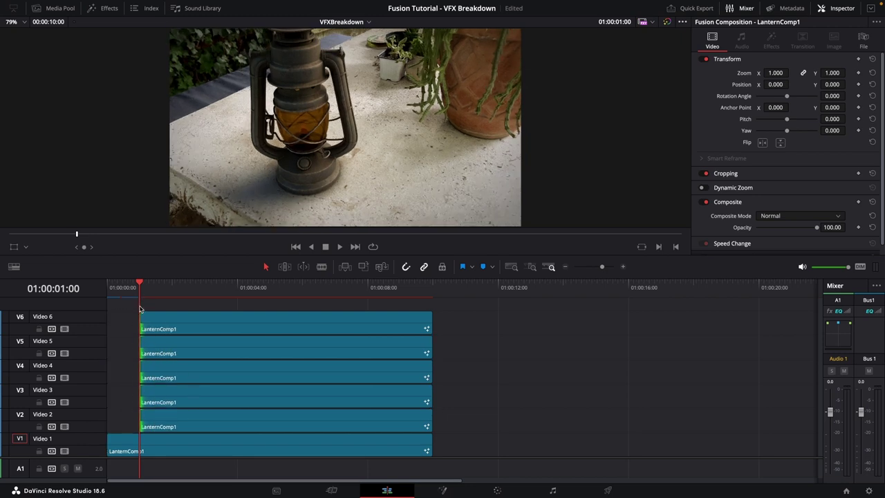
{"action": "key", "text": "ctrl+equal"}
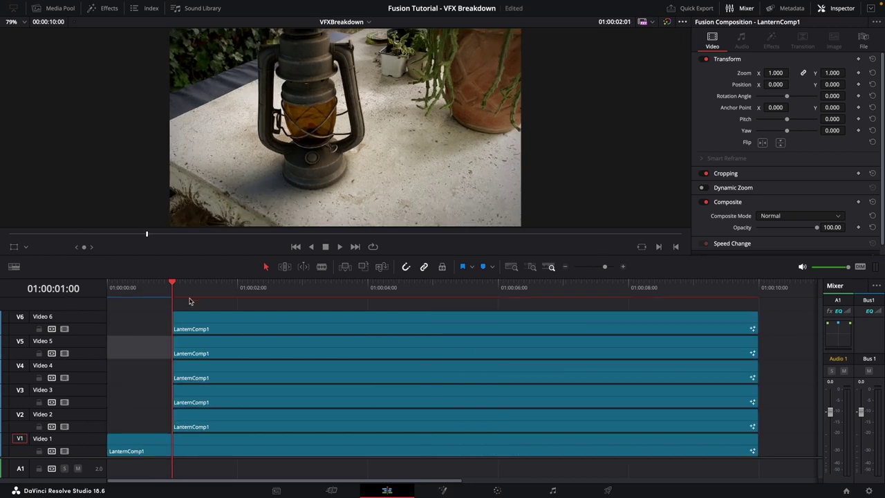
{"action": "left_click_drag", "start_coordinate": [190, 292], "coordinate": [249, 398]}
{"action": "left_click_drag", "start_coordinate": [238, 284], "coordinate": [341, 375]}
{"action": "left_click_drag", "start_coordinate": [246, 378], "coordinate": [304, 377]}
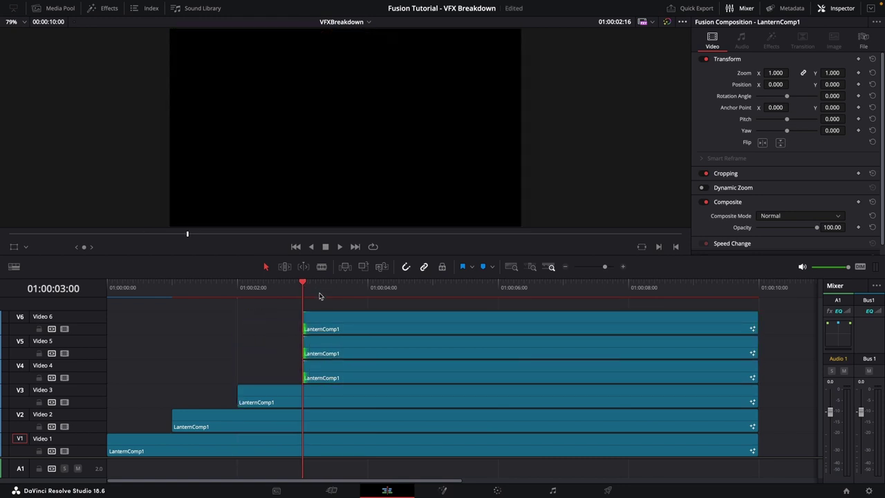
- Trim V5 and V6 to start at 4 seconds, V6 at 5 seconds, then select V2–V6
{"action": "left_click_drag", "start_coordinate": [302, 284], "coordinate": [370, 346]}
{"action": "left_click_drag", "start_coordinate": [398, 289], "coordinate": [433, 290]}
{"action": "left_click", "coordinate": [392, 307]}
{"action": "left_click", "coordinate": [371, 329]}
{"action": "left_click_drag", "start_coordinate": [371, 329], "coordinate": [434, 329]}
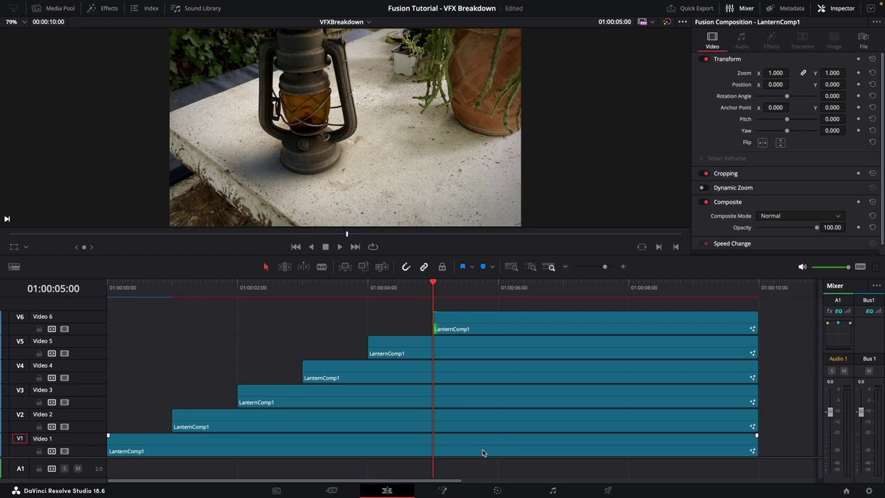
{"action": "left_click_drag", "start_coordinate": [192, 305], "coordinate": [510, 425]}
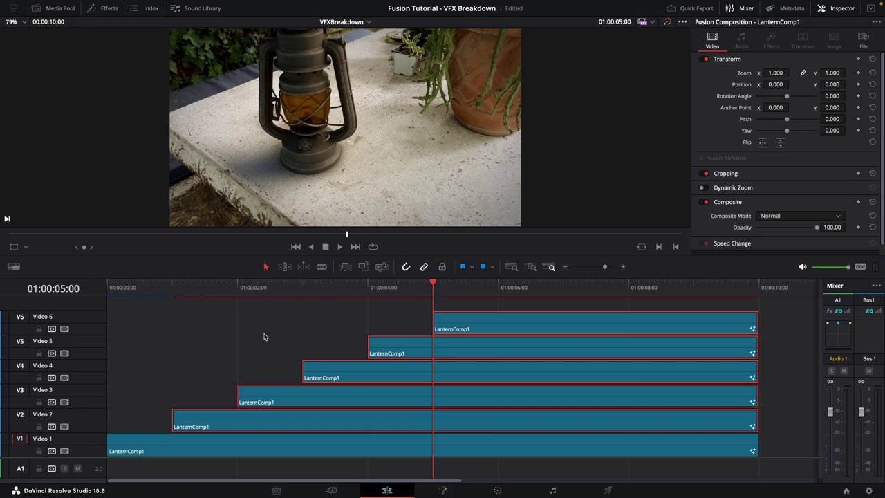
- Nudge the staircase clips down with Alt+Down until all six sit consecutively on Video 1
{"action": "key", "text": "alt+Down"}
{"action": "left_click_drag", "start_coordinate": [261, 300], "coordinate": [504, 428]}
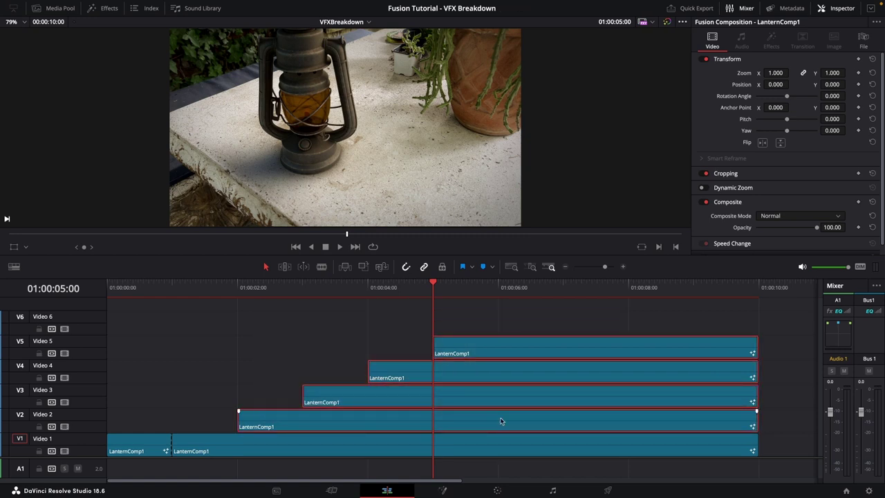
{"action": "key", "text": "alt+Down"}
{"action": "left_click_drag", "start_coordinate": [322, 302], "coordinate": [526, 405]}
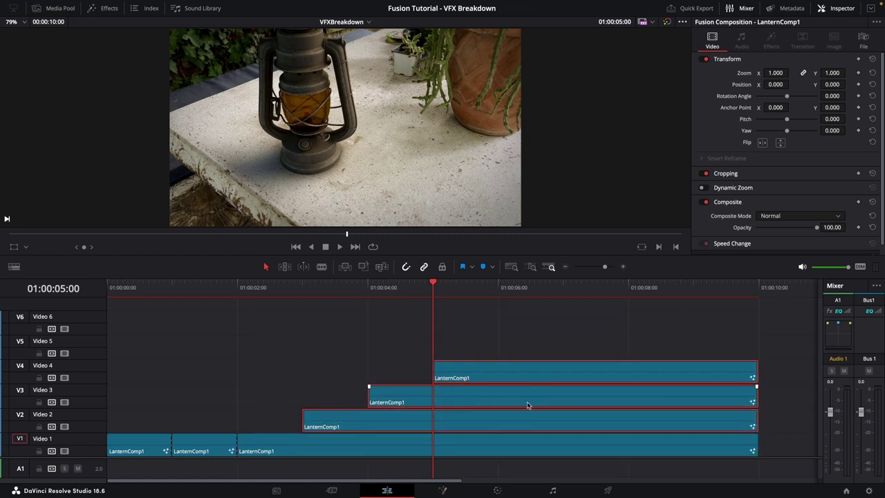
{"action": "key", "text": "alt+Down"}
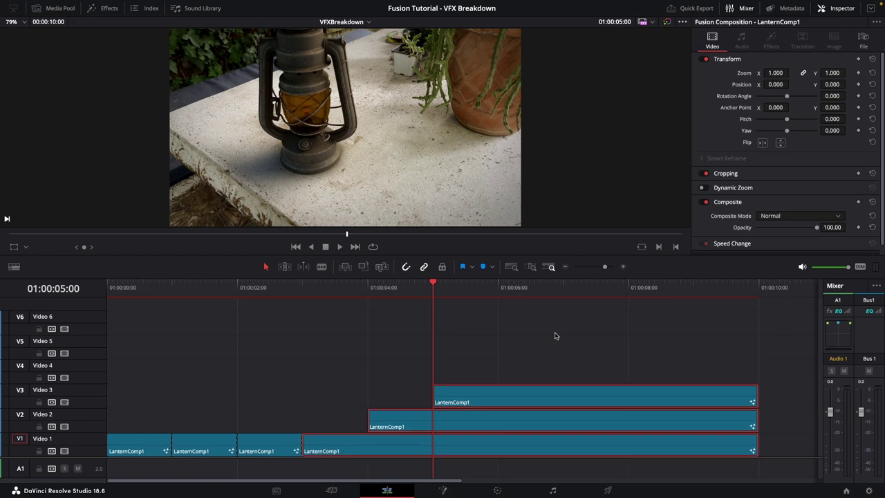
{"action": "left_click_drag", "start_coordinate": [367, 346], "coordinate": [517, 419]}
{"action": "key", "text": "alt+Down"}
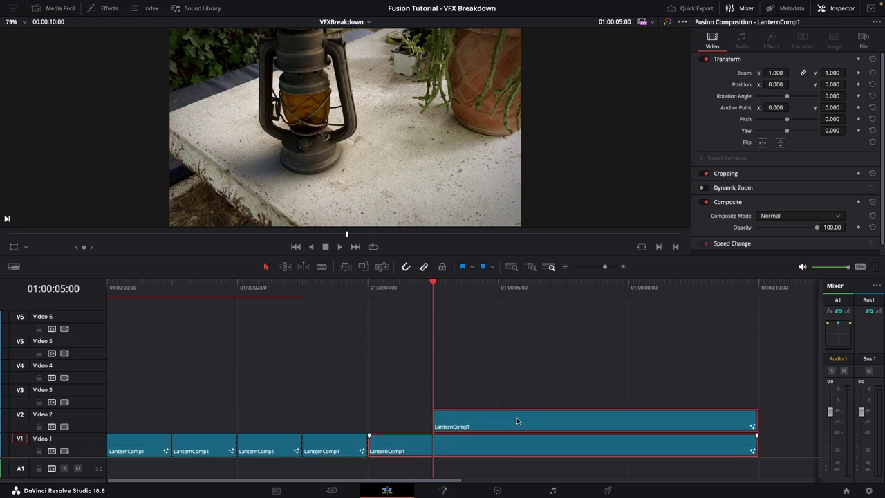
{"action": "left_click_drag", "start_coordinate": [465, 343], "coordinate": [503, 419]}
{"action": "key", "text": "alt+Down"}
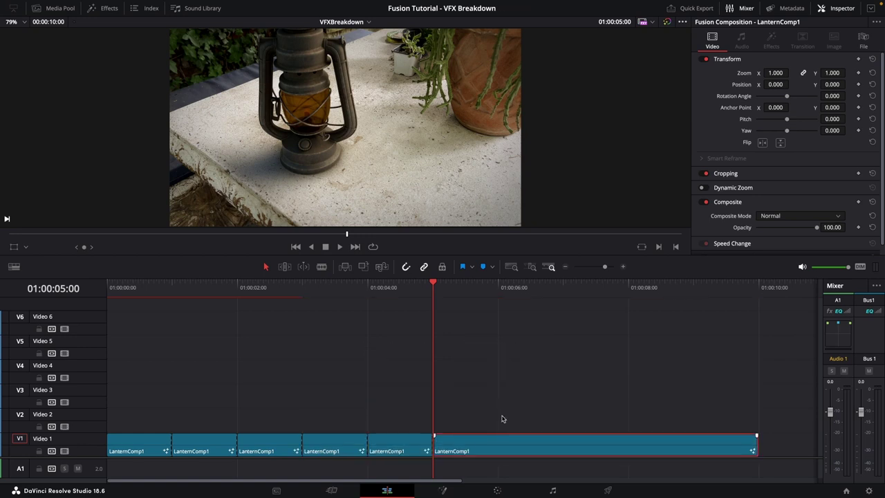
{"action": "left_click_drag", "start_coordinate": [399, 299], "coordinate": [509, 312]}
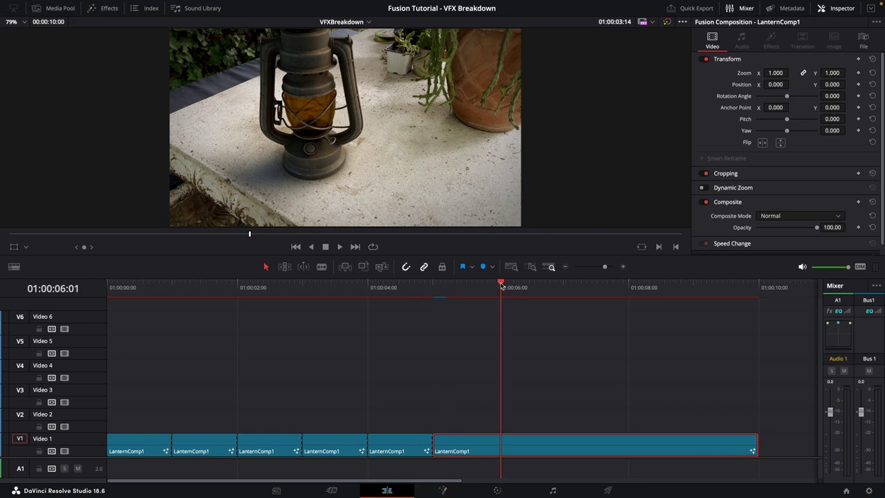
{"action": "key", "text": "Home"}
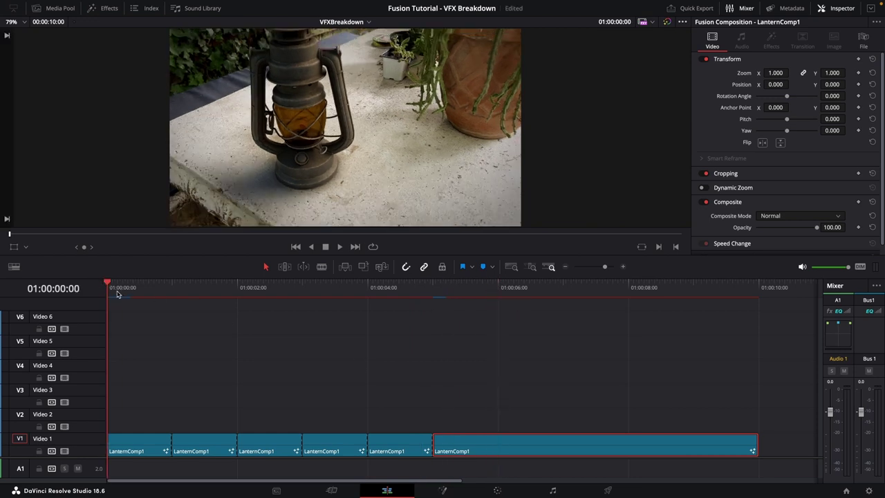
{"action": "left_click_drag", "start_coordinate": [116, 294], "coordinate": [132, 291]}
{"action": "key", "text": "Right"}
{"action": "mouse_move", "coordinate": [164, 396]}
{"action": "left_mouse_down"}
{"action": "mouse_move", "coordinate": [145, 436]}
{"action": "mouse_move", "coordinate": [166, 397]}
{"action": "left_mouse_up"}
{"action": "mouse_move", "coordinate": [139, 288]}
{"action": "left_mouse_down"}
{"action": "mouse_move", "coordinate": [118, 289]}
{"action": "mouse_move", "coordinate": [138, 289]}
{"action": "left_mouse_up"}
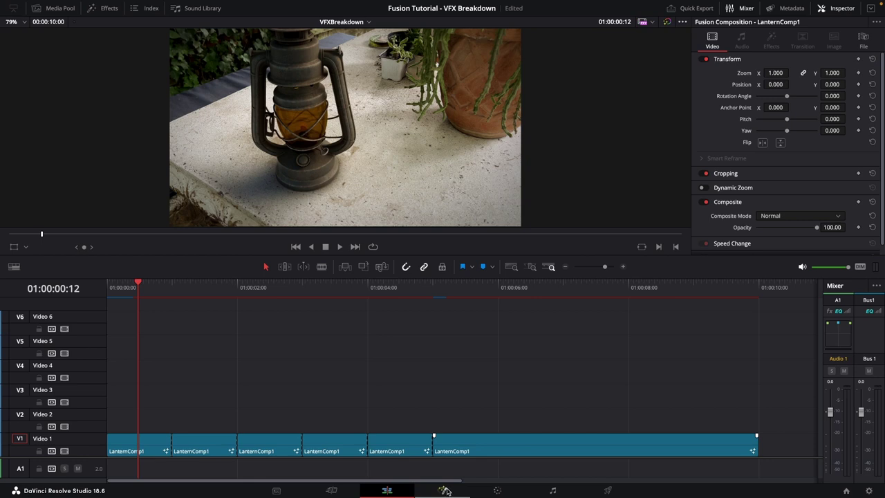
- In the first clip's Fusion comp, bypass Shadow_Mrg, Lantern_Mrg, ColorCorrector1, Vignette1 and FilmGrain1
{"action": "key", "text": "shift+5"}
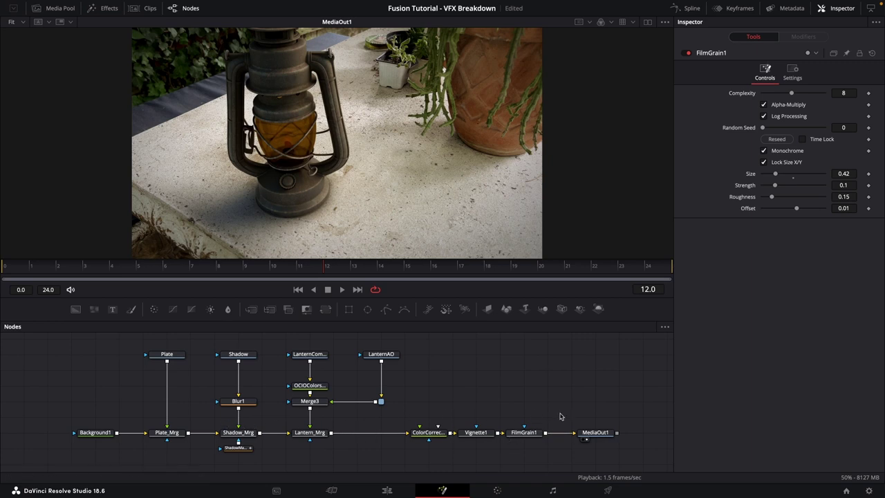
{"action": "left_click_drag", "start_coordinate": [551, 423], "coordinate": [235, 437]}
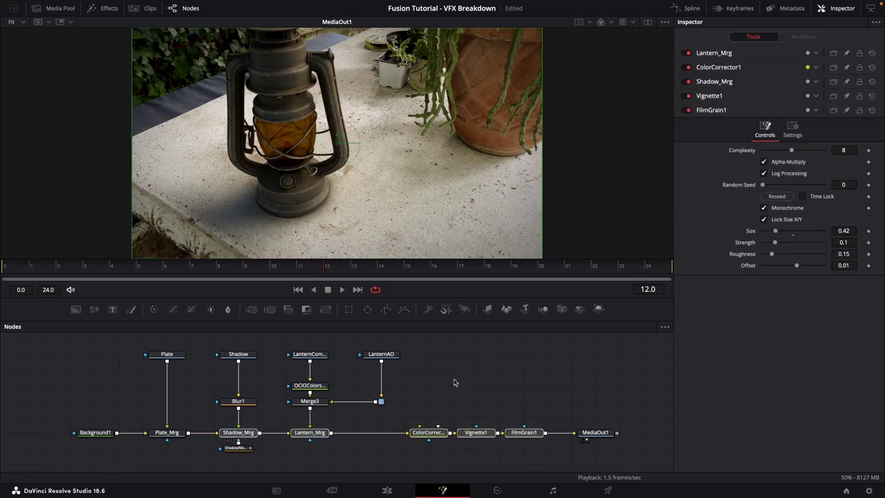
{"action": "key", "text": "ctrl+p"}
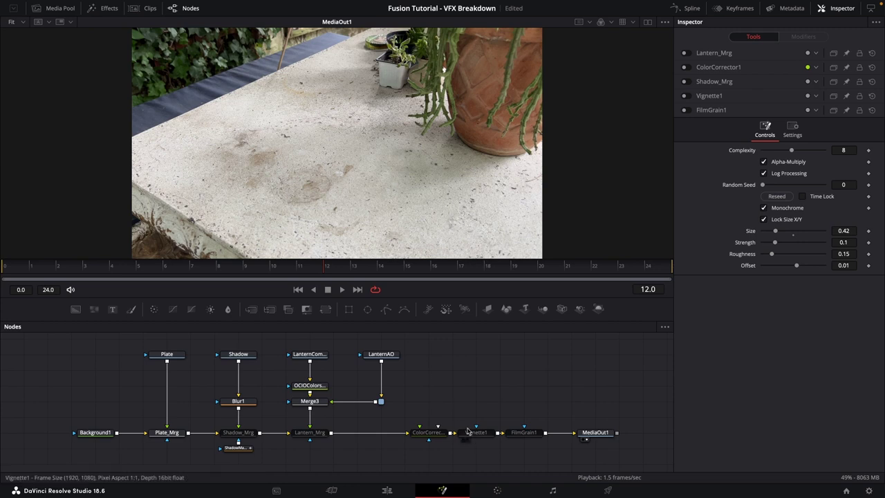
{"action": "left_click", "coordinate": [386, 490]}
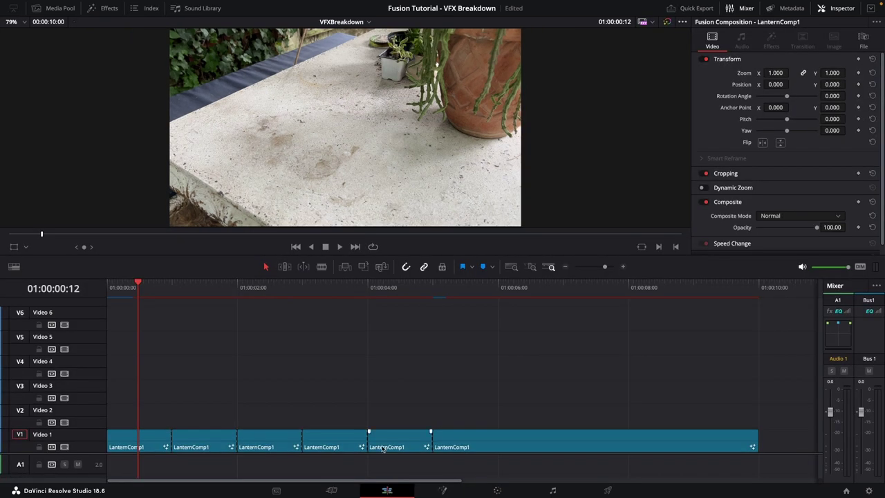
{"action": "left_click_drag", "start_coordinate": [128, 284], "coordinate": [138, 285]}
{"action": "mouse_move", "coordinate": [137, 284]}
{"action": "left_mouse_down"}
{"action": "mouse_move", "coordinate": [121, 288]}
{"action": "mouse_move", "coordinate": [140, 285]}
{"action": "left_mouse_up"}
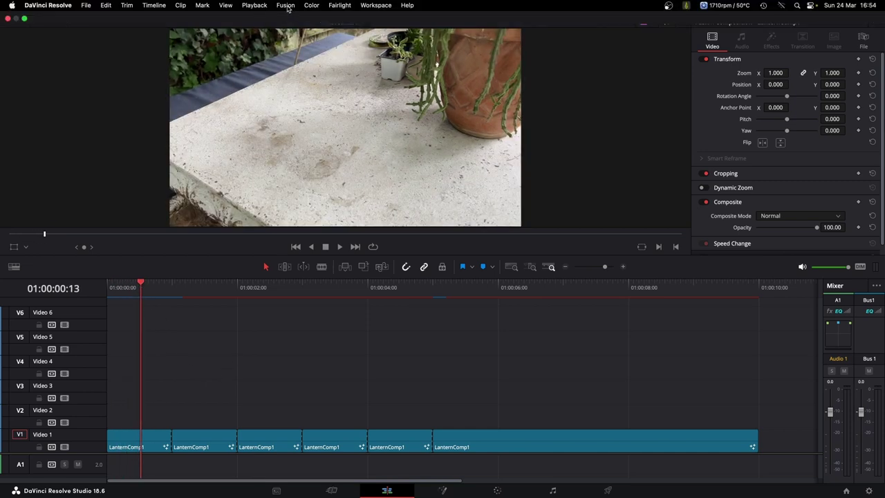
- Set the Playback menu's Fusion Memory Cache to Off and Render Cache to None
{"action": "left_click", "coordinate": [254, 4]}
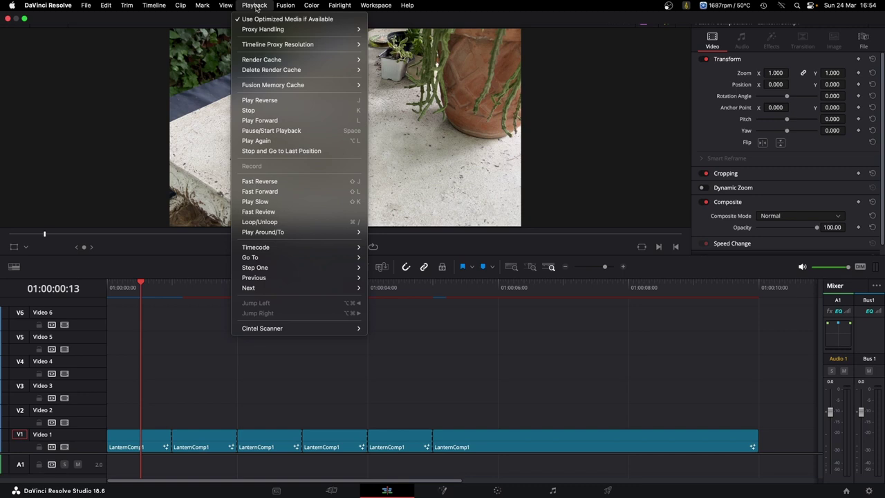
{"action": "mouse_move", "coordinate": [279, 89]}
{"action": "left_click", "coordinate": [380, 106]}
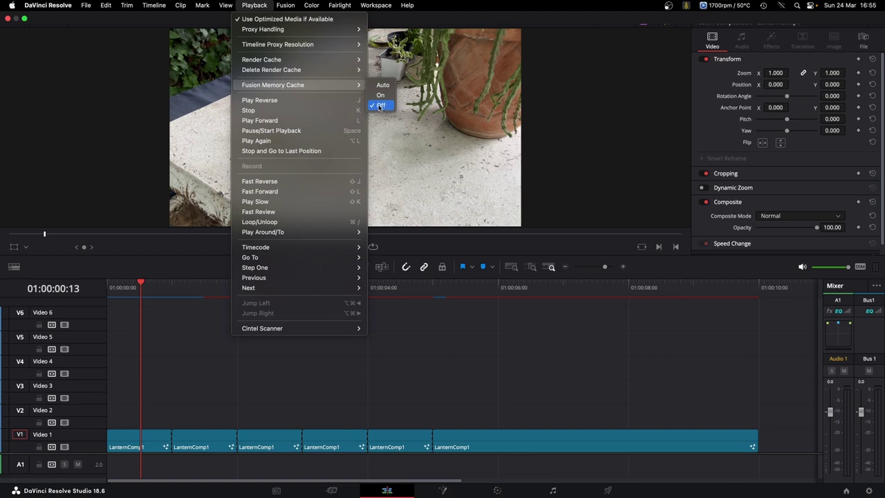
{"action": "mouse_move", "coordinate": [277, 60]}
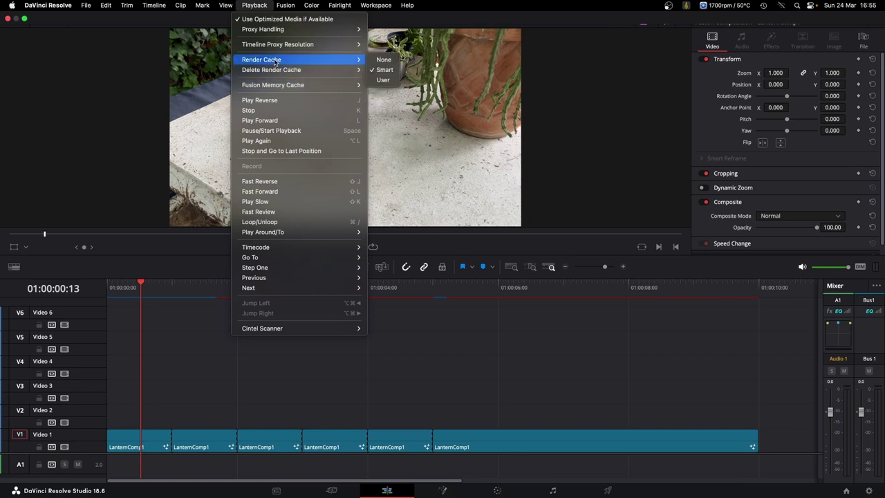
{"action": "left_click", "coordinate": [381, 60]}
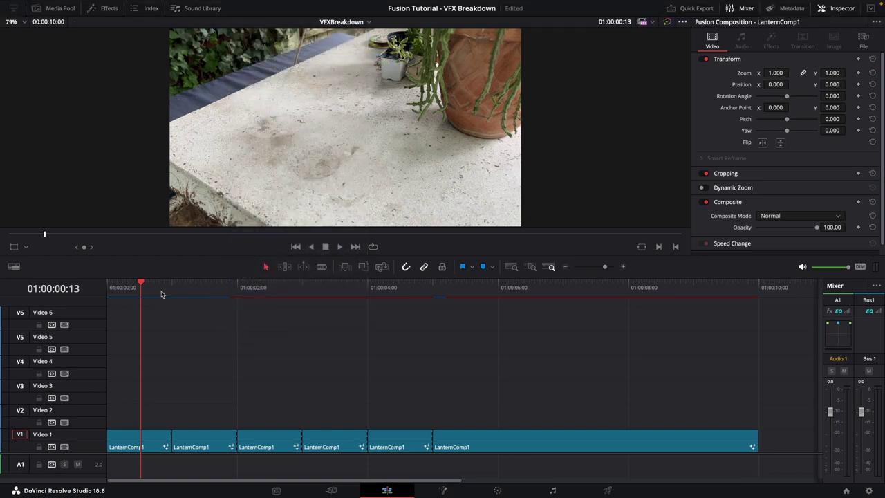
{"action": "left_click_drag", "start_coordinate": [126, 289], "coordinate": [205, 297]}
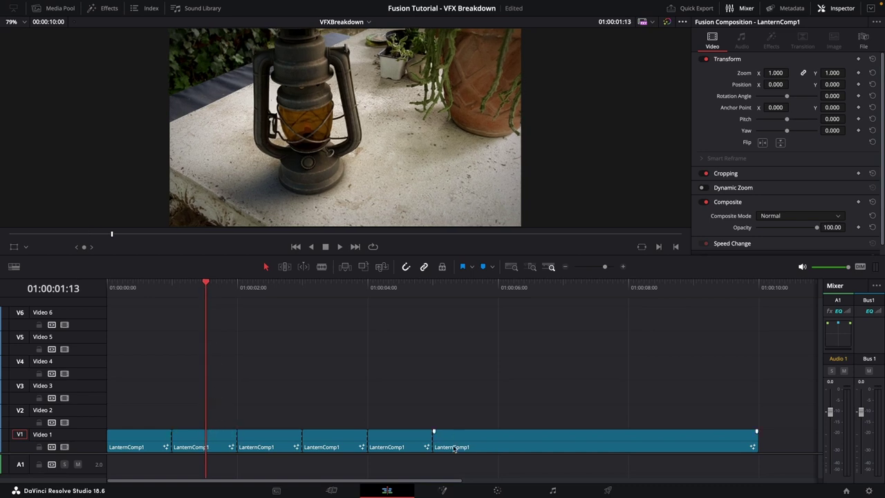
{"action": "left_click", "coordinate": [443, 490]}
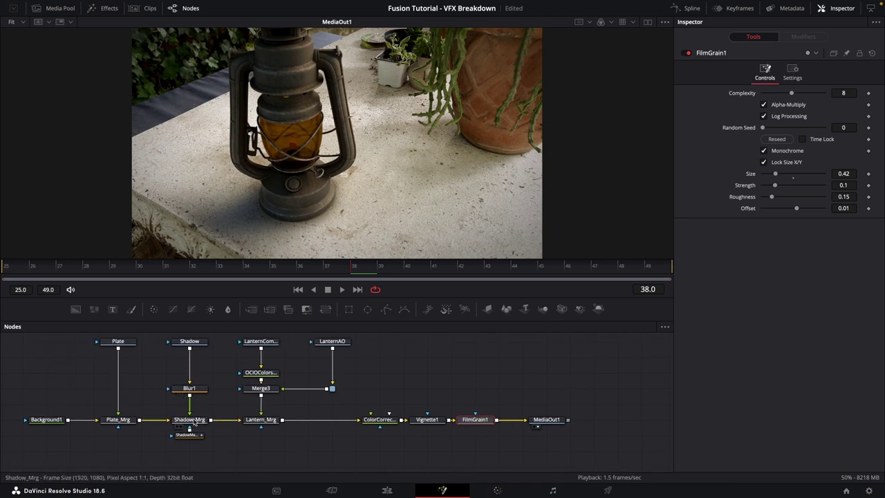
- Bypass Lantern_Mrg, ColorCorrector1, Vignette1 and FilmGrain1, save the project, and return to Edit
{"action": "left_click_drag", "start_coordinate": [506, 411], "coordinate": [241, 428]}
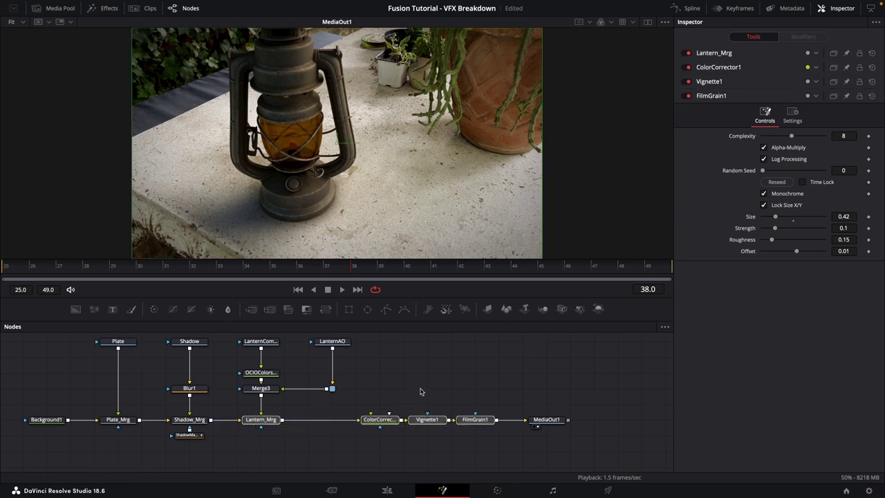
{"action": "key", "text": "ctrl+s"}
{"action": "key", "text": "ctrl+p"}
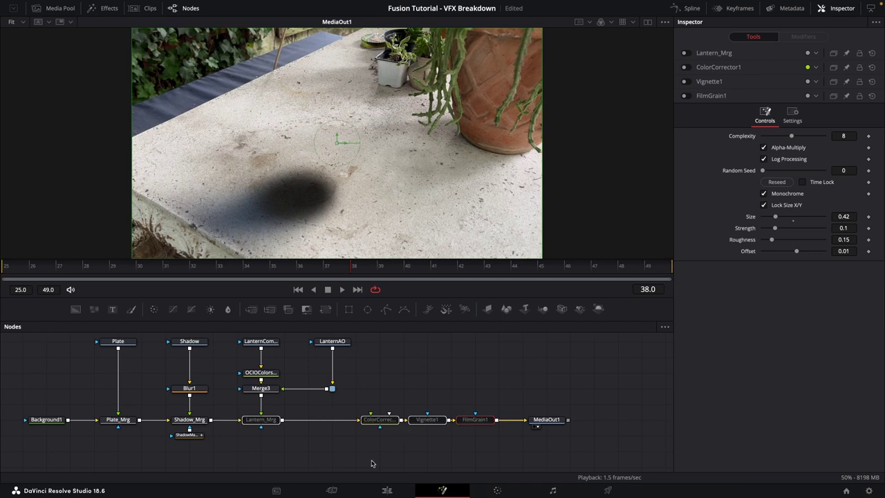
{"action": "left_click", "coordinate": [387, 490]}
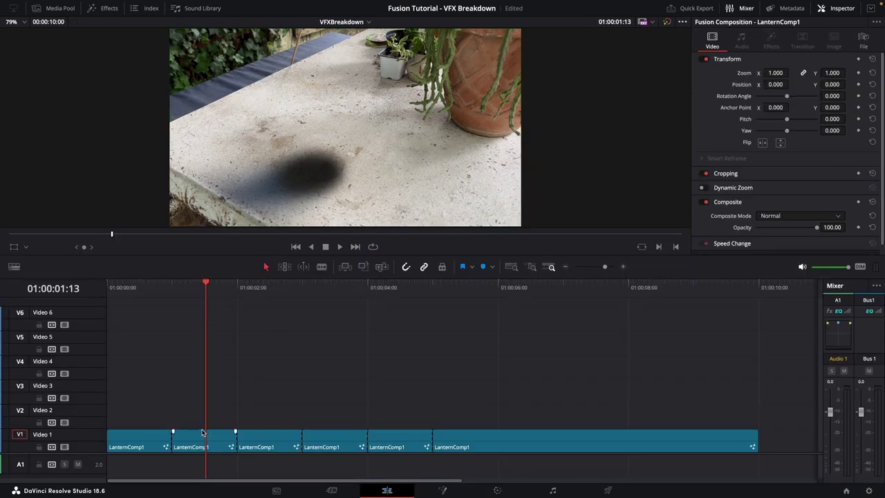
- Open the third clip in Fusion and bypass ColorCorrector1, Vignette1 and FilmGrain1
{"action": "left_click_drag", "start_coordinate": [207, 284], "coordinate": [269, 286]}
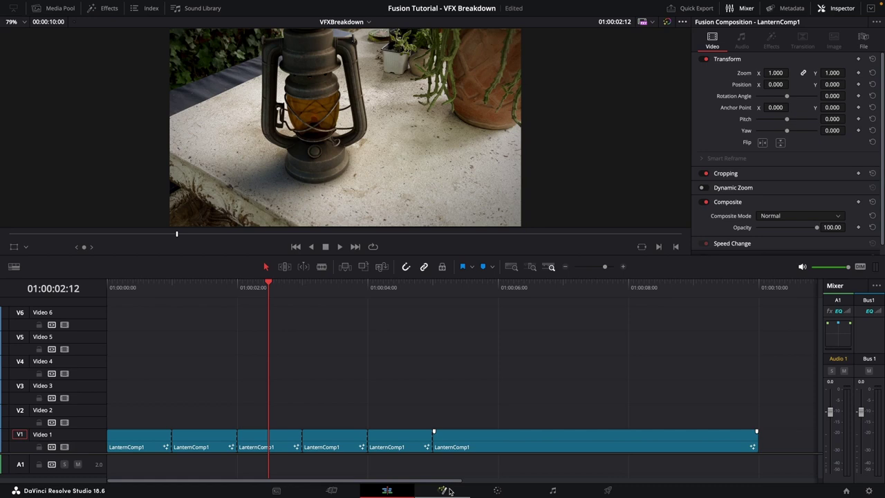
{"action": "left_click", "coordinate": [443, 490]}
{"action": "left_click_drag", "start_coordinate": [315, 407], "coordinate": [516, 431]}
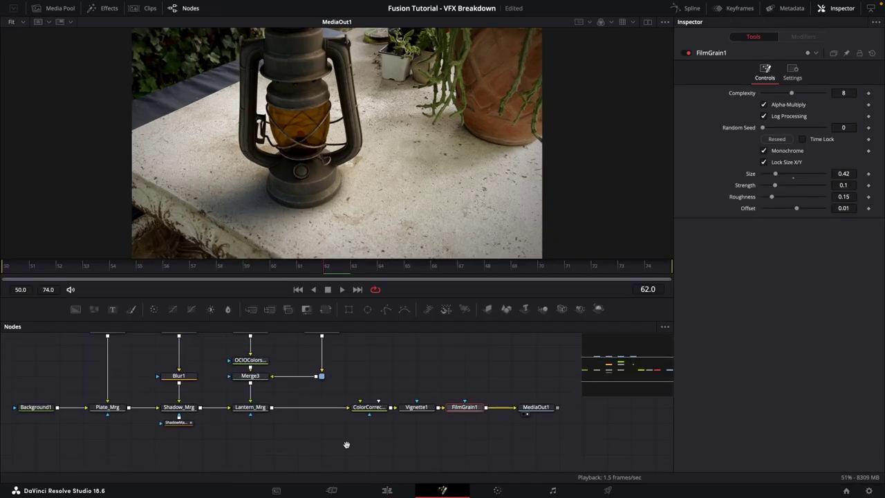
{"action": "left_click_drag", "start_coordinate": [496, 389], "coordinate": [347, 432]}
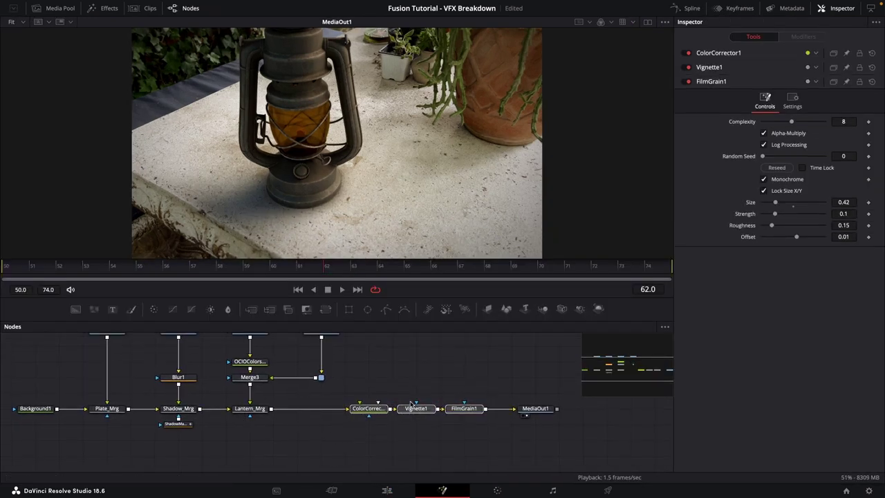
{"action": "key", "text": "ctrl+p"}
{"action": "left_click_drag", "start_coordinate": [412, 404], "coordinate": [424, 391]}
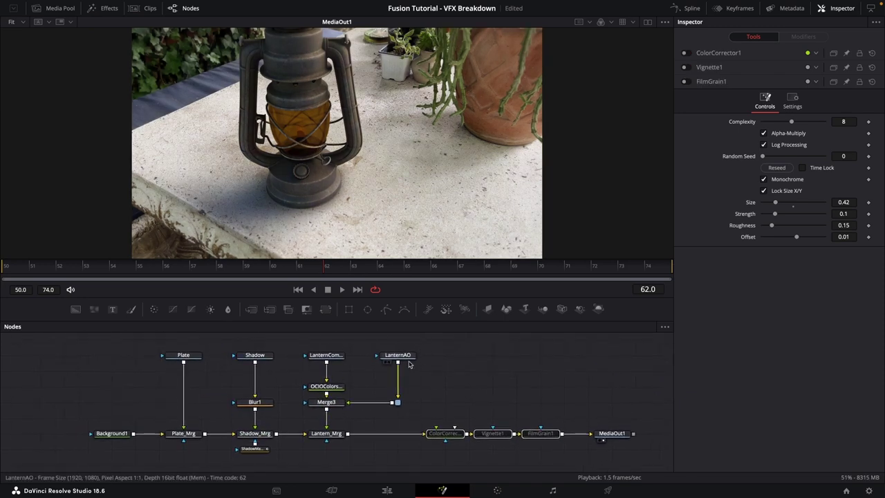
- Bypass the Merge3 node, return to Edit, and move the playhead onto the fourth clip
{"action": "left_click", "coordinate": [331, 404]}
{"action": "key", "text": "ctrl+p"}
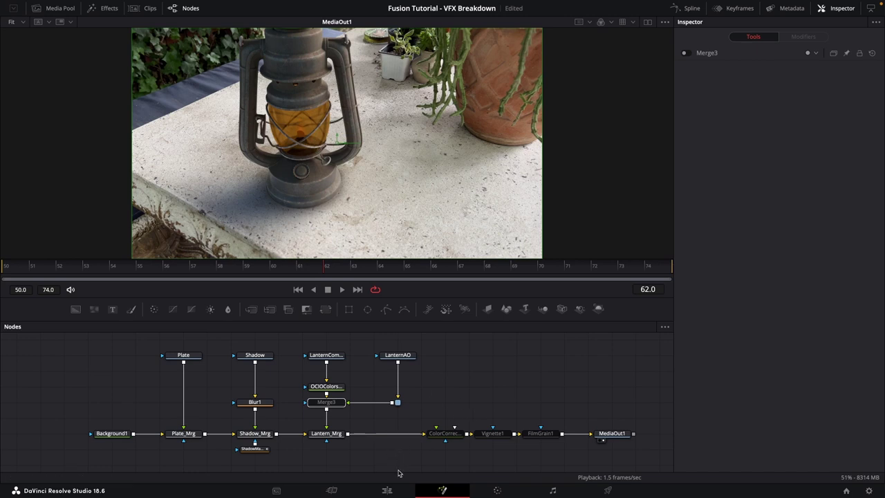
{"action": "left_click", "coordinate": [387, 490]}
{"action": "left_click", "coordinate": [265, 287]}
{"action": "left_click_drag", "start_coordinate": [266, 288], "coordinate": [337, 291]}
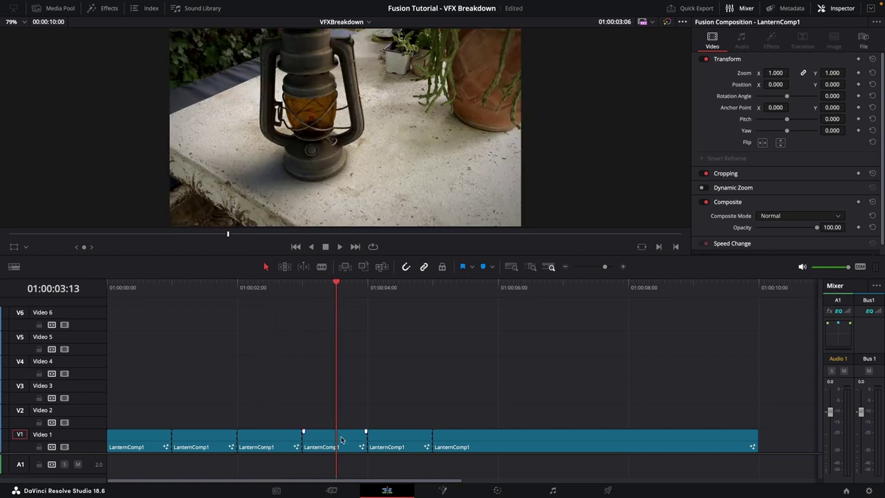
- Bypass ColorCorrector1, Vignette1 and FilmGrain1 in the fourth clip's comp, then return to the Edit page
{"action": "left_click", "coordinate": [443, 490]}
{"action": "left_click_drag", "start_coordinate": [479, 382], "coordinate": [448, 434]}
{"action": "key", "text": "ctrl+p"}
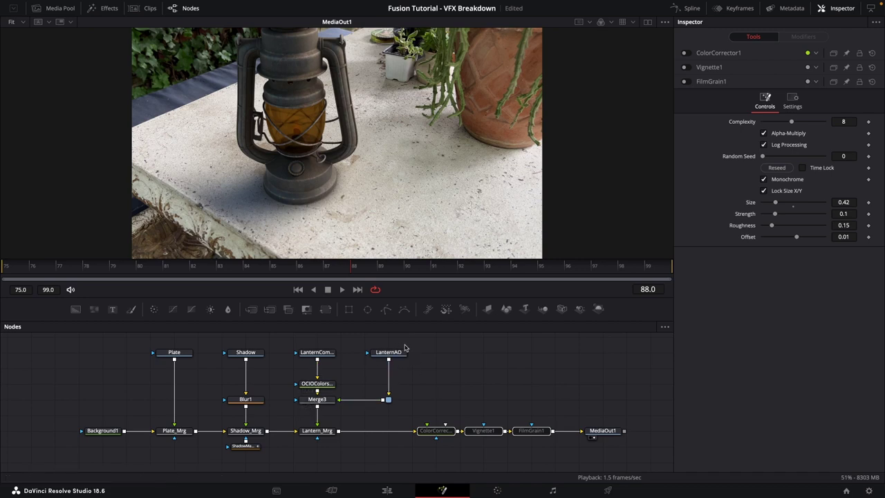
{"action": "left_click_drag", "start_coordinate": [423, 391], "coordinate": [547, 459]}
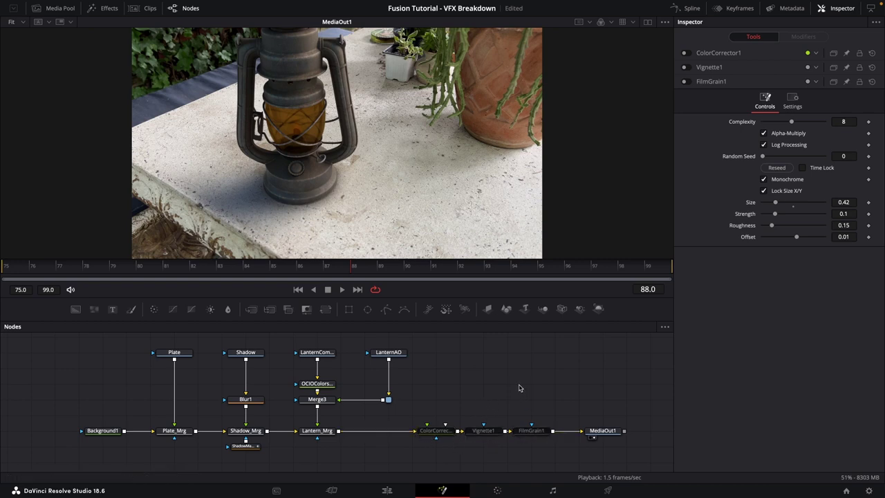
{"action": "left_click_drag", "start_coordinate": [497, 392], "coordinate": [511, 393]}
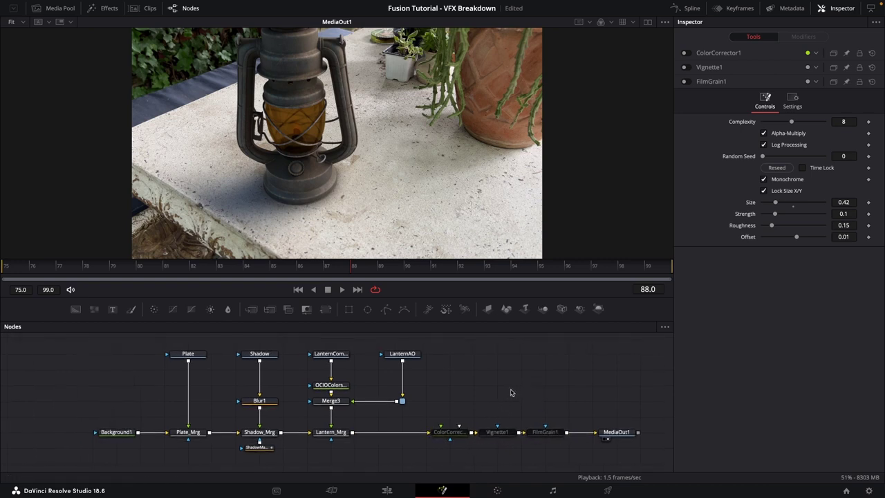
{"action": "left_click", "coordinate": [388, 491]}
{"action": "left_click_drag", "start_coordinate": [337, 283], "coordinate": [398, 284]}
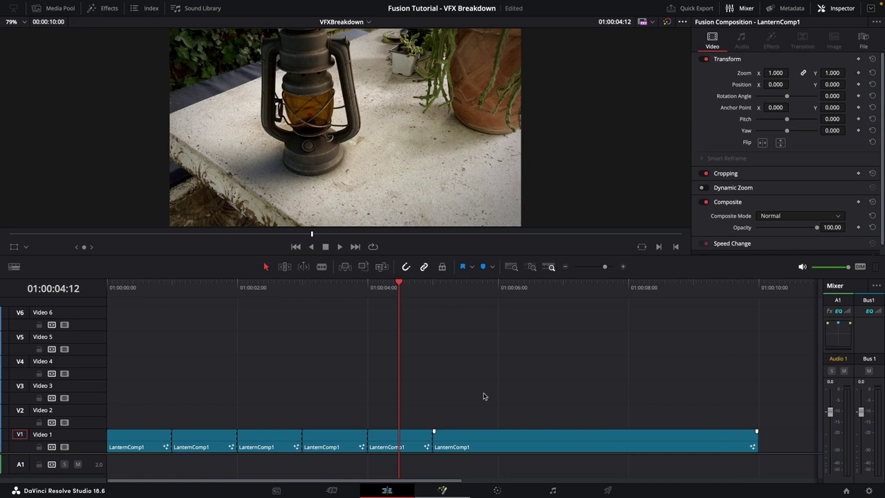
- Bypass Vignette1 and FilmGrain1 in the fifth clip's comp and scrub the timeline to preview it
{"action": "key", "text": "shift+5"}
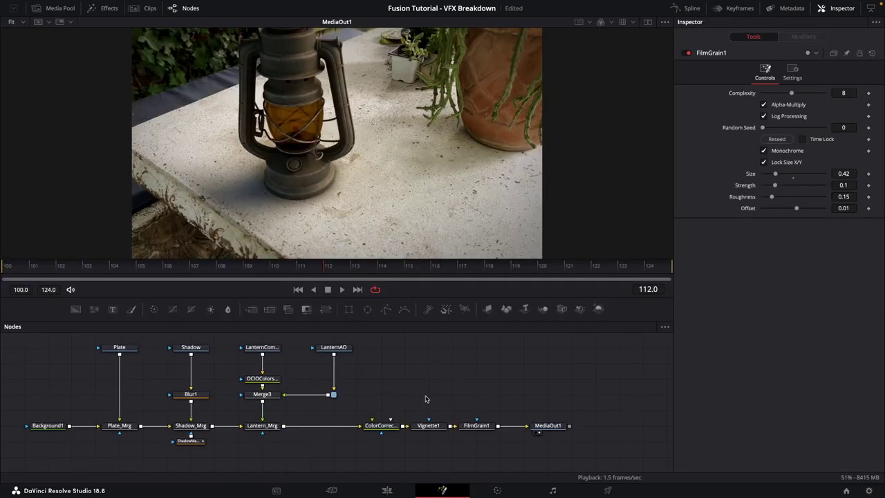
{"action": "left_click_drag", "start_coordinate": [419, 396], "coordinate": [497, 450]}
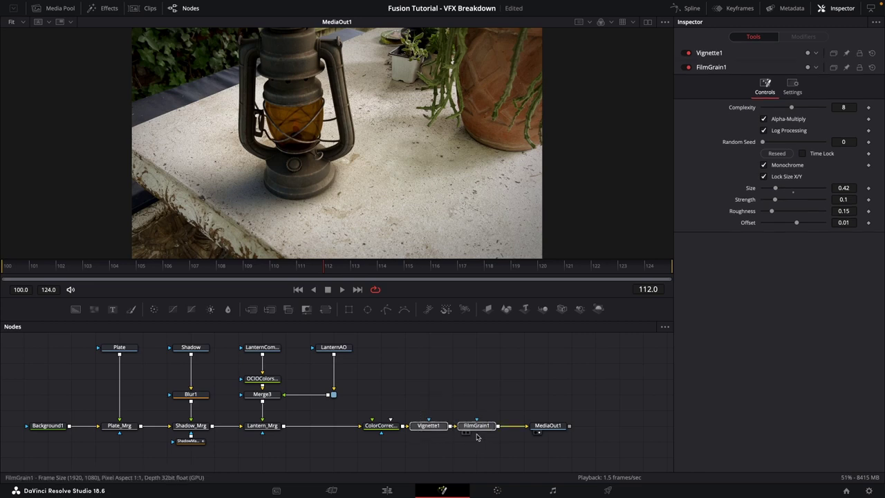
{"action": "key", "text": "ctrl+p"}
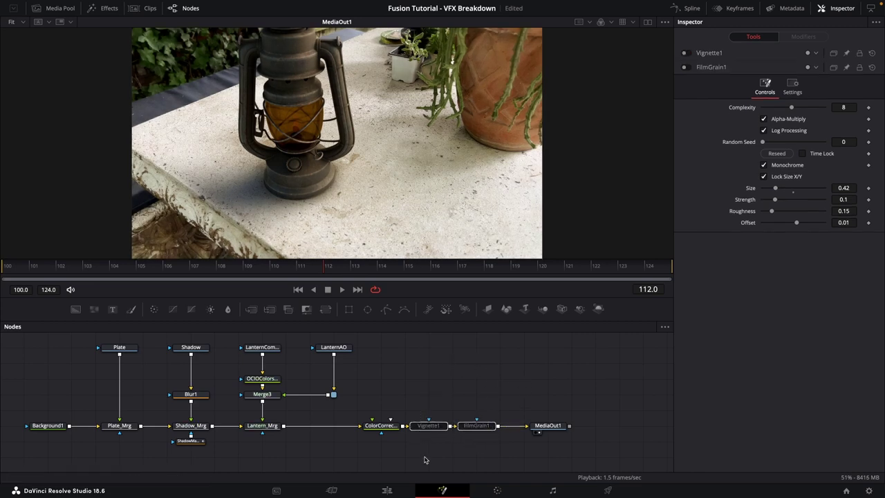
{"action": "left_click", "coordinate": [387, 490]}
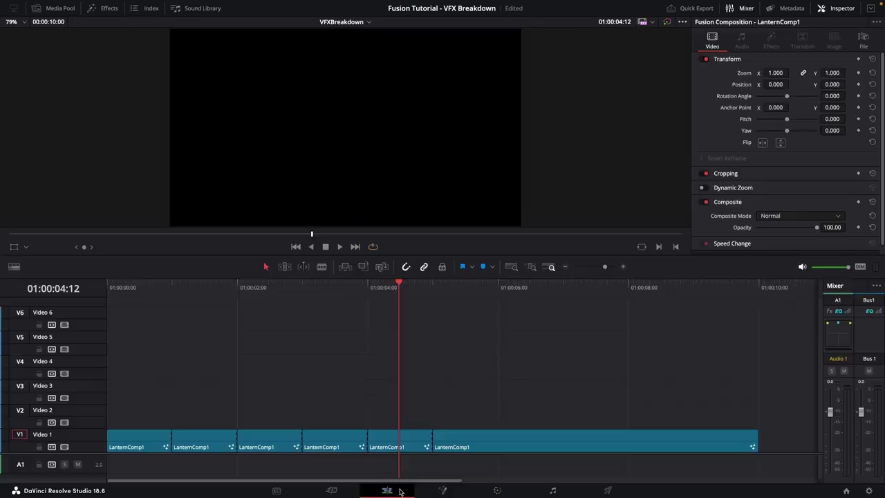
{"action": "left_click_drag", "start_coordinate": [400, 285], "coordinate": [477, 288]}
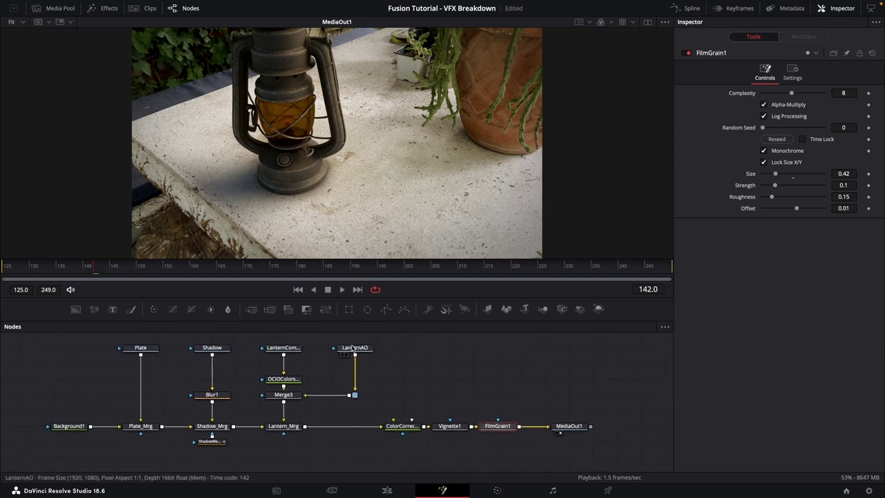
- Inspect the ColorCorrector1, Vignette1 and FilmGrain1 nodes, then box-select every LanternComp1 clip on Video 1
{"action": "left_click", "coordinate": [409, 427]}
{"action": "left_click", "coordinate": [450, 426]}
{"action": "left_click", "coordinate": [497, 426]}
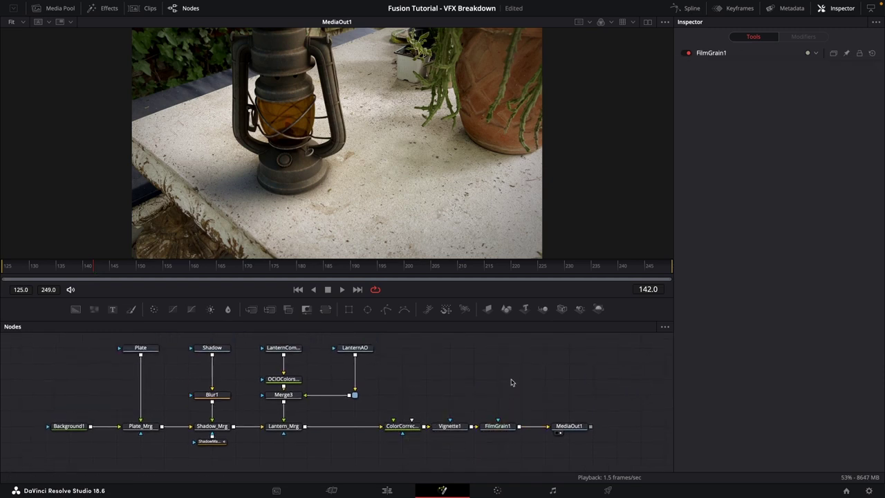
{"action": "left_click", "coordinate": [387, 490]}
{"action": "left_click_drag", "start_coordinate": [540, 319], "coordinate": [137, 448]}
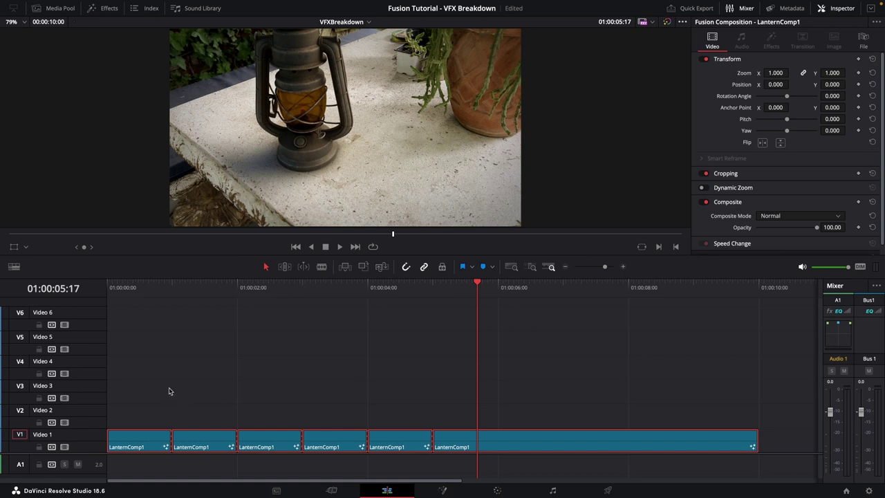
- Alt-drag all six Video 1 LanternComp1 clips up onto Video 2, then save with Ctrl+S
{"action": "left_click_drag", "start_coordinate": [551, 329], "coordinate": [138, 449]}
{"action": "left_click_drag", "start_coordinate": [144, 438], "coordinate": [162, 419]}
{"action": "left_click", "coordinate": [185, 368]}
{"action": "key", "text": "ctrl+s"}
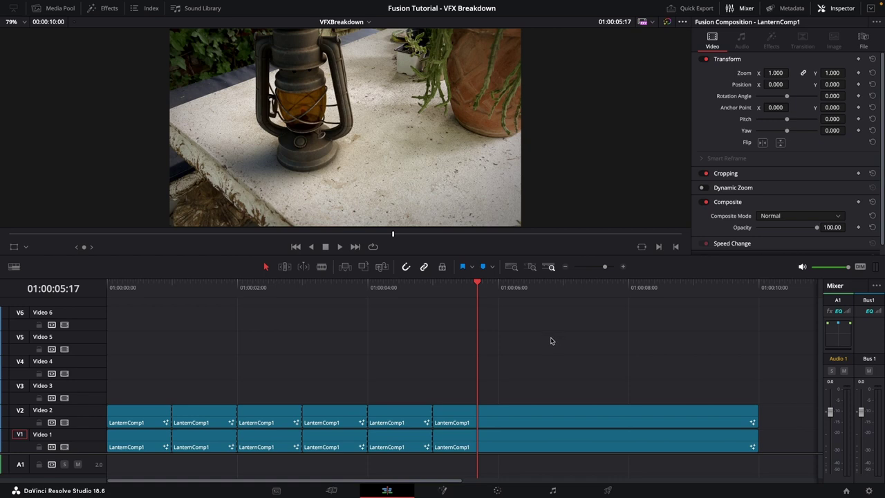
{"action": "left_click", "coordinate": [107, 10]}
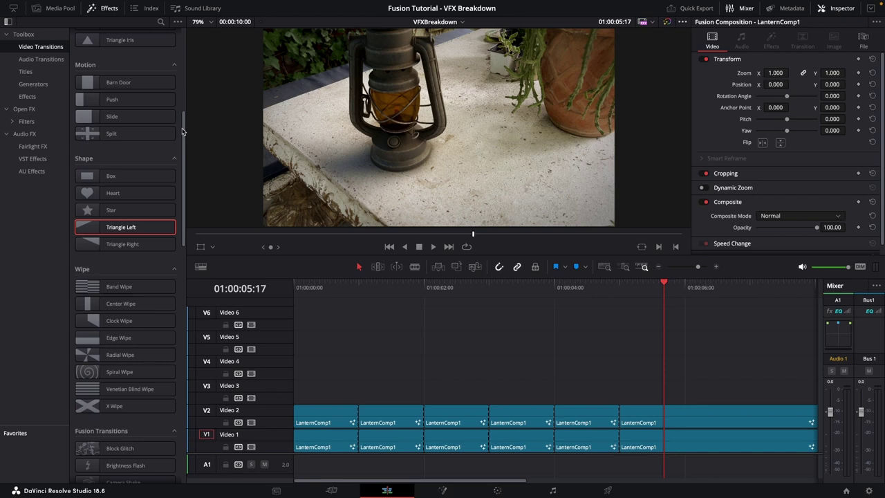
- Drop the Shape > Triangle Left wipe onto the first Video 2 cut and park the playhead there
{"action": "scroll", "coordinate": [182, 131], "scroll_direction": "up", "scroll_amount": 5}
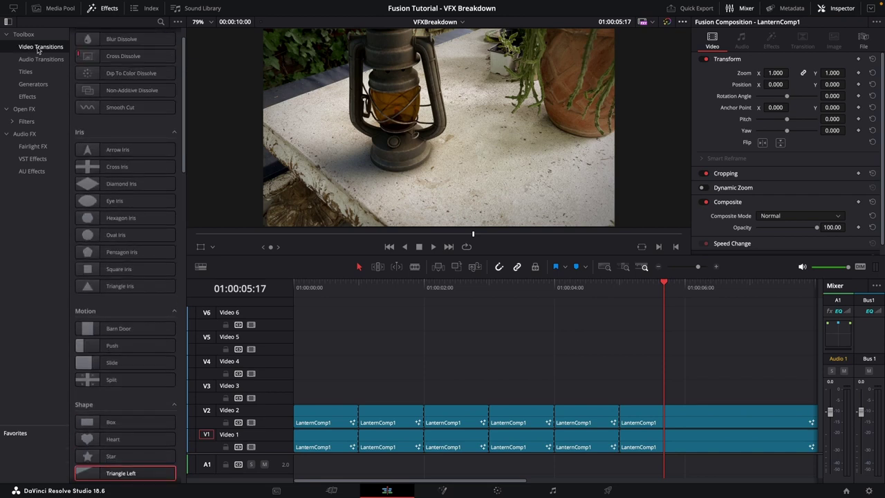
{"action": "left_click_drag", "start_coordinate": [184, 97], "coordinate": [184, 166]}
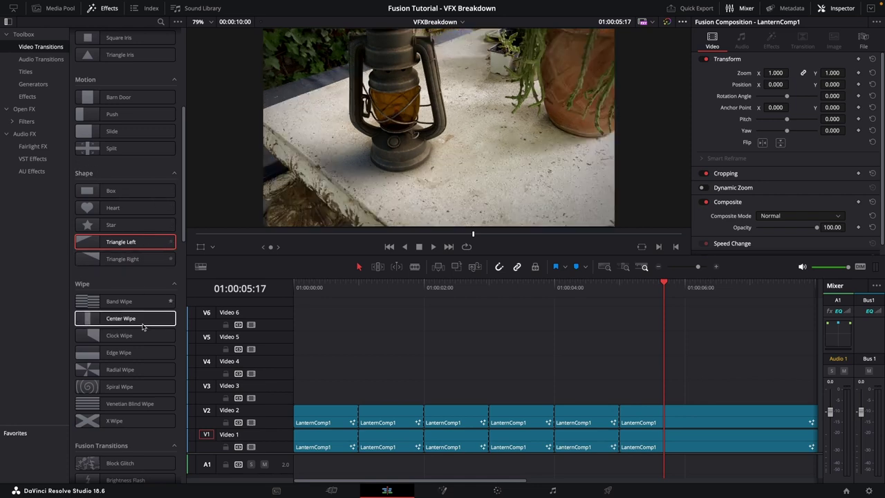
{"action": "left_click_drag", "start_coordinate": [90, 246], "coordinate": [358, 411]}
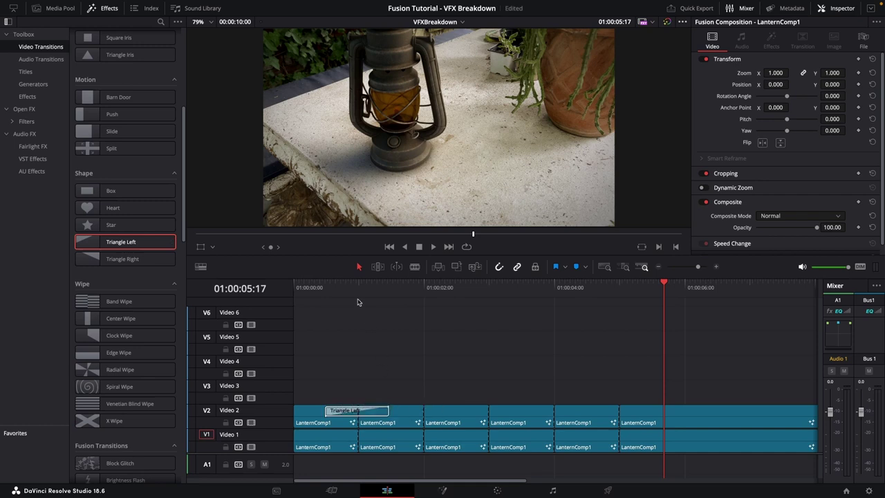
{"action": "left_click", "coordinate": [348, 288]}
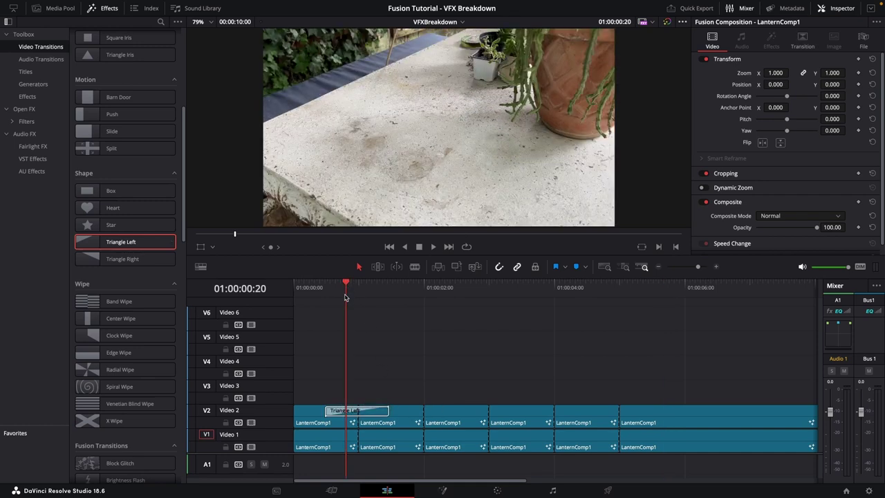
{"action": "key", "text": "Right"}
{"action": "key", "text": "Right"}
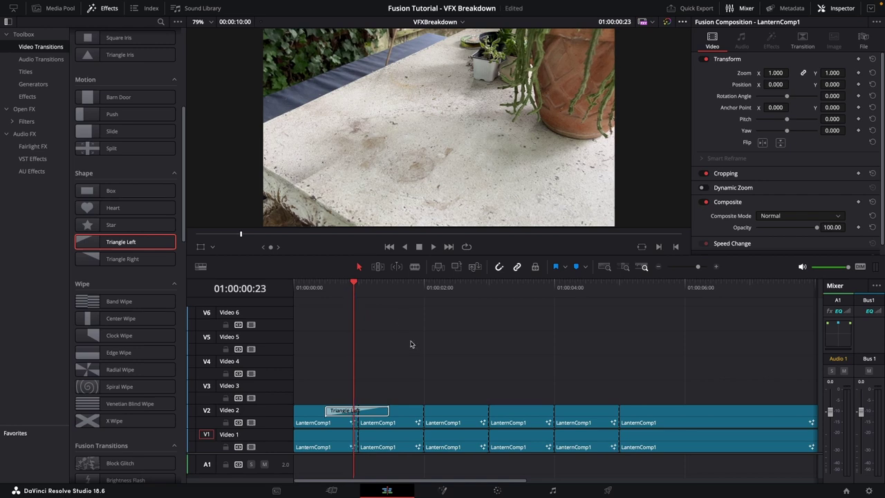
- Give the Triangle Left wipe a Border of 10 with a white border colour
{"action": "left_click", "coordinate": [332, 412]}
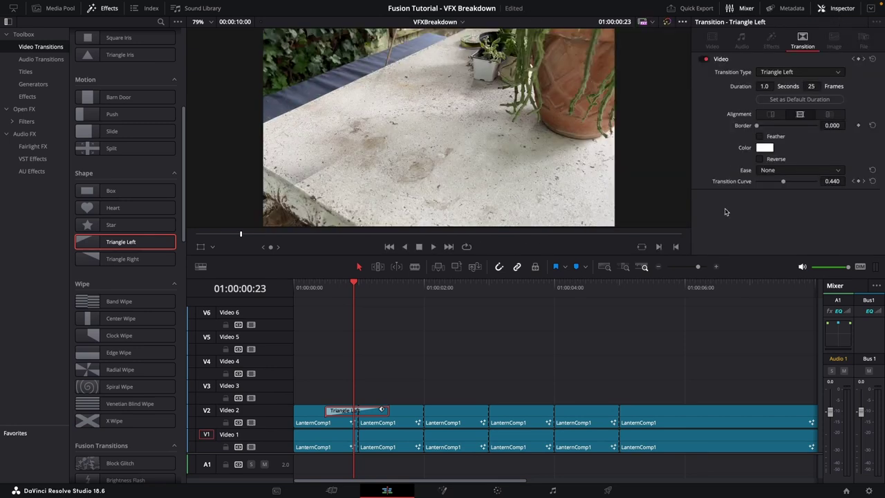
{"action": "left_click", "coordinate": [832, 125]}
{"action": "type", "text": "10"}
{"action": "key", "text": "Return"}
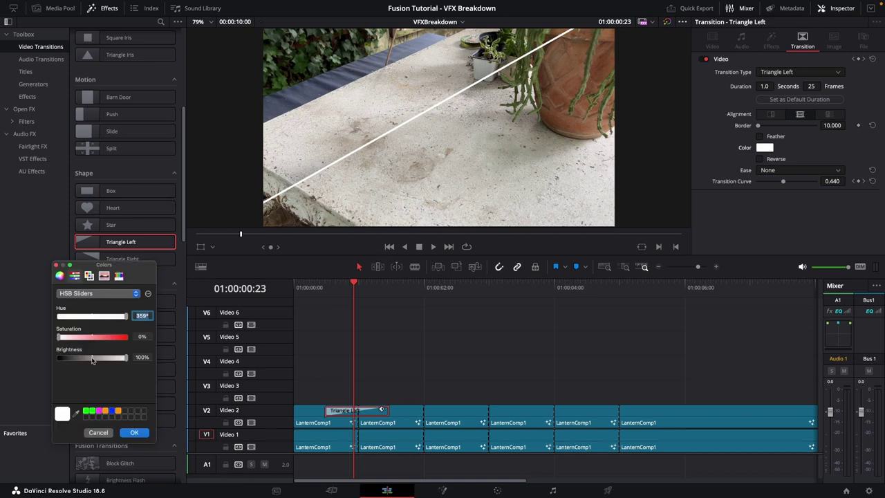
{"action": "left_click", "coordinate": [133, 433]}
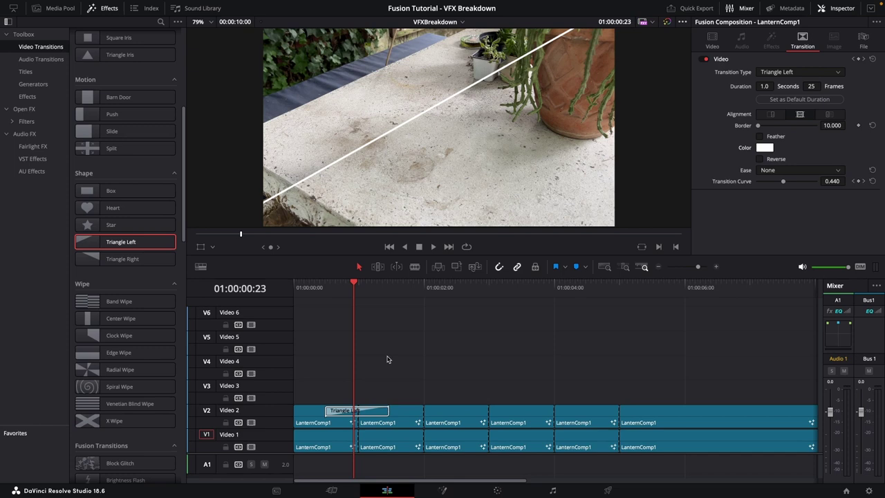
- Zoom into the first Video 2 cut and trim the Triangle Left wipe's start to 11 frames
{"action": "scroll", "coordinate": [387, 359], "scroll_direction": "up", "scroll_amount": 2}
{"action": "key", "text": "Down"}
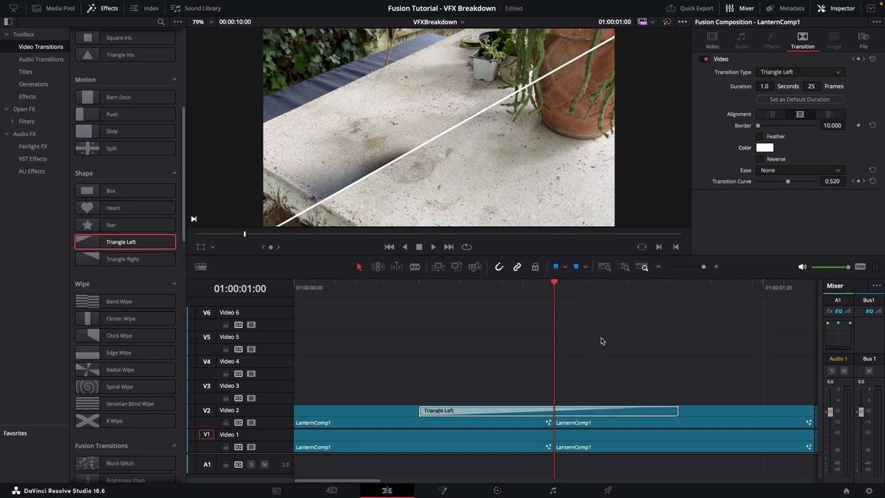
{"action": "key", "text": "Left"}
{"action": "key", "text": "Left"}
{"action": "key", "text": "Left"}
{"action": "key", "text": "Left"}
{"action": "key", "text": "Left"}
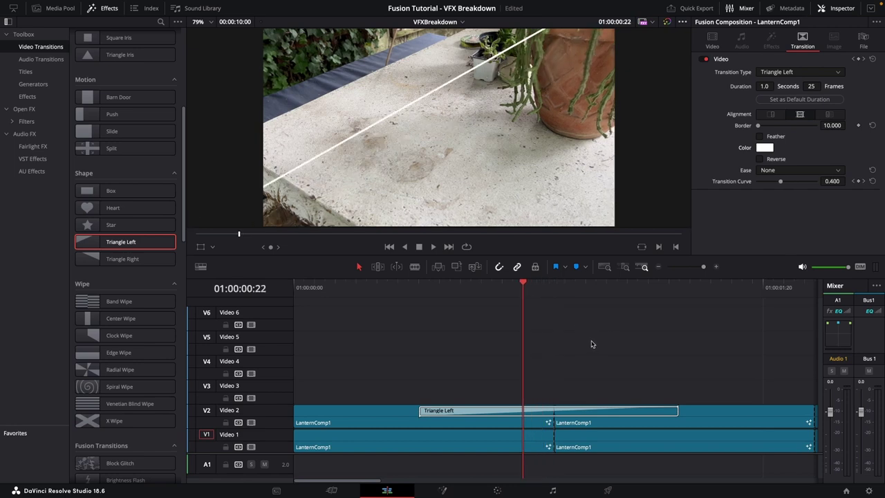
{"action": "key", "text": "Left"}
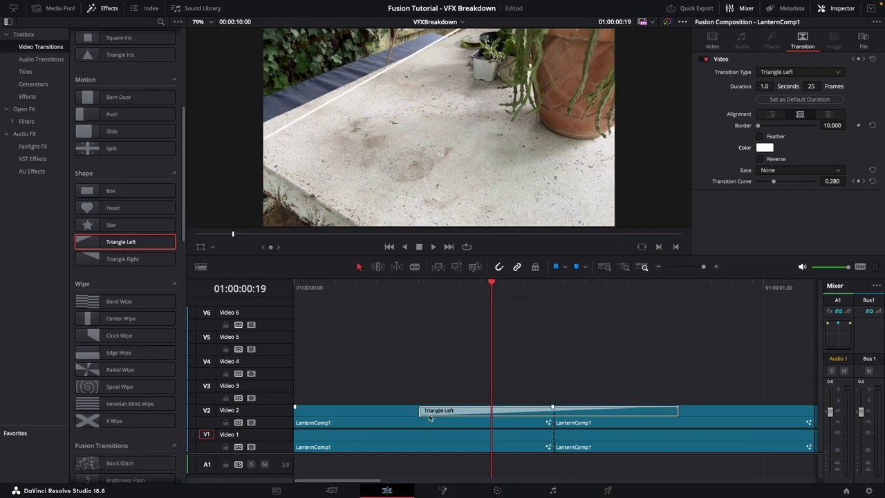
{"action": "left_click_drag", "start_coordinate": [419, 413], "coordinate": [492, 412]}
{"action": "left_click", "coordinate": [532, 349]}
- Scrub and step through the 0.4-second wipe to preview it across the cut
{"action": "left_click_drag", "start_coordinate": [510, 287], "coordinate": [485, 295]}
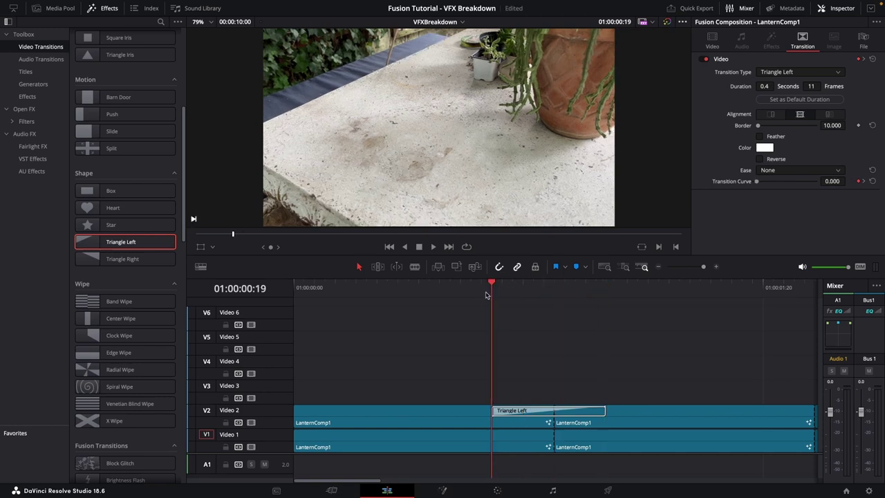
{"action": "key", "text": "Right"}
{"action": "key", "text": "Right"}
{"action": "key", "text": "Right"}
{"action": "key", "text": "Right"}
{"action": "key", "text": "Right"}
{"action": "key", "text": "Right"}
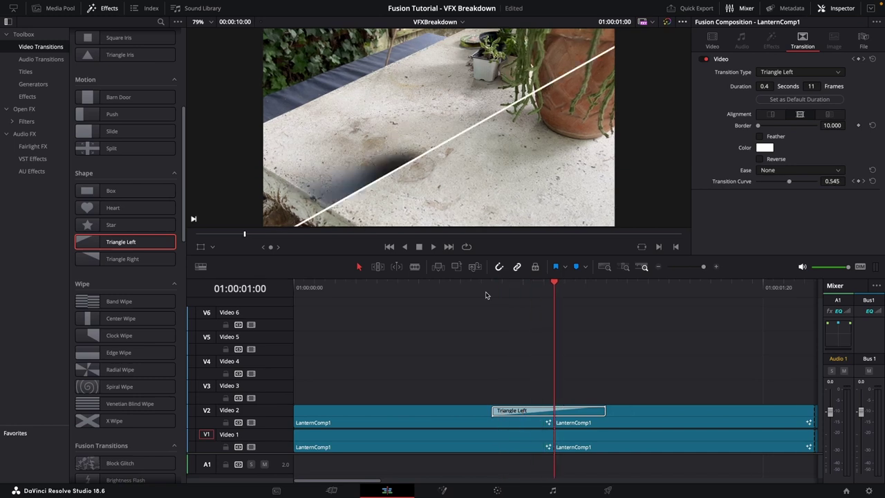
{"action": "key", "text": "Right"}
{"action": "key", "text": "Right"}
{"action": "key", "text": "Right"}
{"action": "key", "text": "Right"}
{"action": "key", "text": "Right"}
{"action": "key", "text": "Right"}
{"action": "key", "text": "Right"}
{"action": "key", "text": "ctrl+minus"}
{"action": "key", "text": "ctrl+minus"}
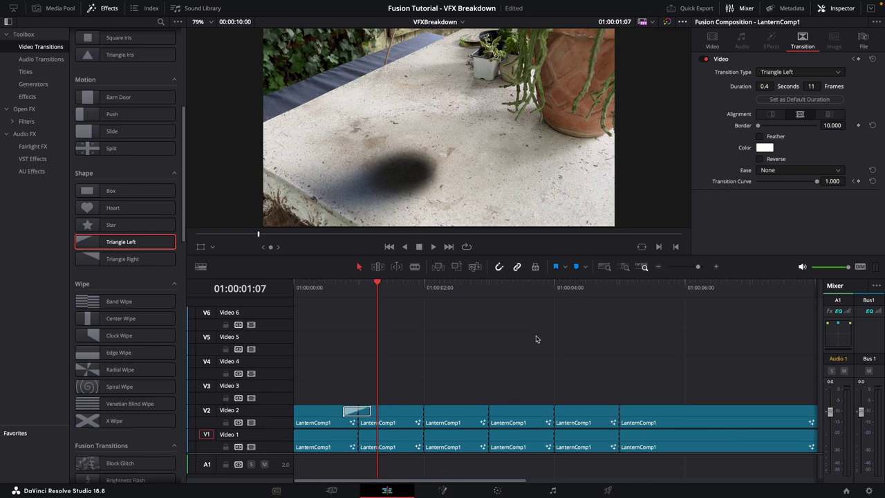
- Copy the bordered Triangle Left wipe and paste it onto the remaining four Video 2 cuts
{"action": "right_click", "coordinate": [350, 413]}
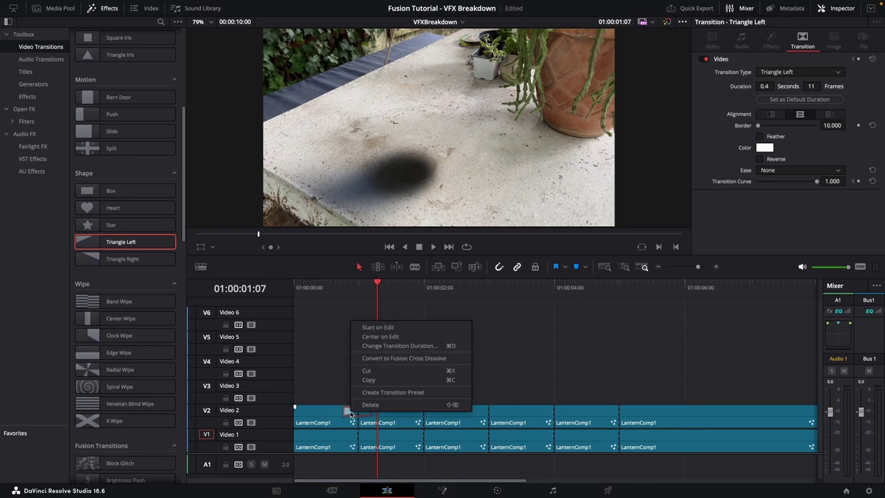
{"action": "left_click", "coordinate": [375, 380]}
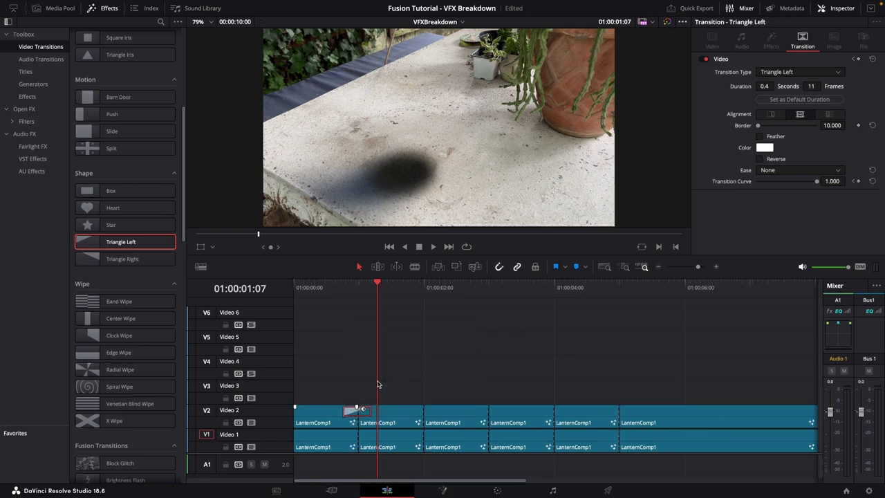
{"action": "right_click", "coordinate": [423, 419]}
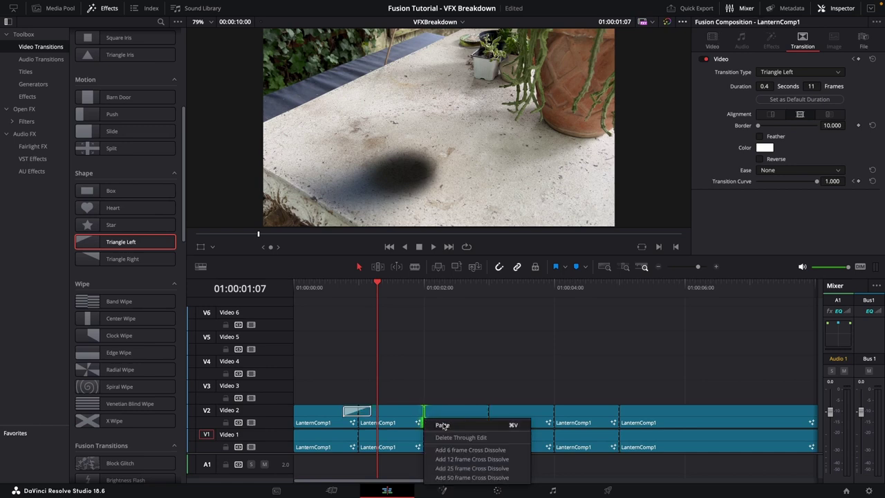
{"action": "left_click", "coordinate": [445, 427]}
{"action": "right_click", "coordinate": [491, 414]}
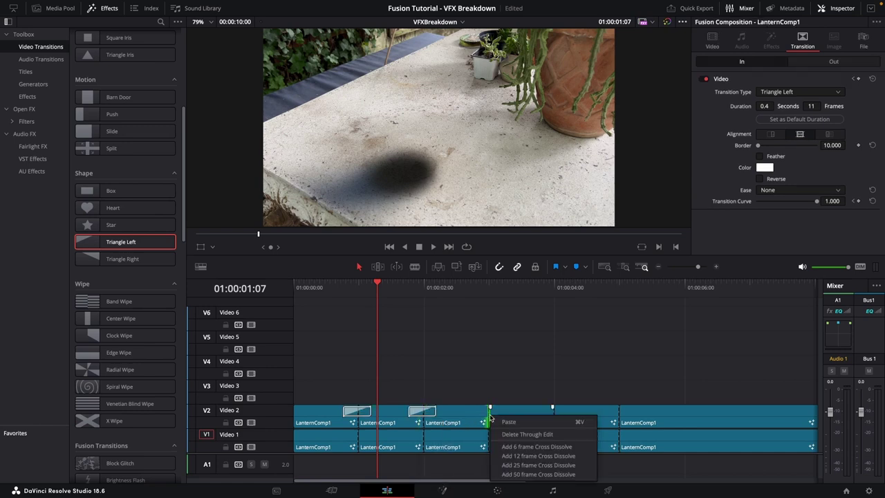
{"action": "left_click", "coordinate": [510, 424]}
{"action": "right_click", "coordinate": [554, 416]}
{"action": "left_click", "coordinate": [572, 424]}
{"action": "right_click", "coordinate": [618, 419]}
{"action": "left_click", "coordinate": [636, 423]}
{"action": "key", "text": "ctrl+minus"}
{"action": "key", "text": "Home"}
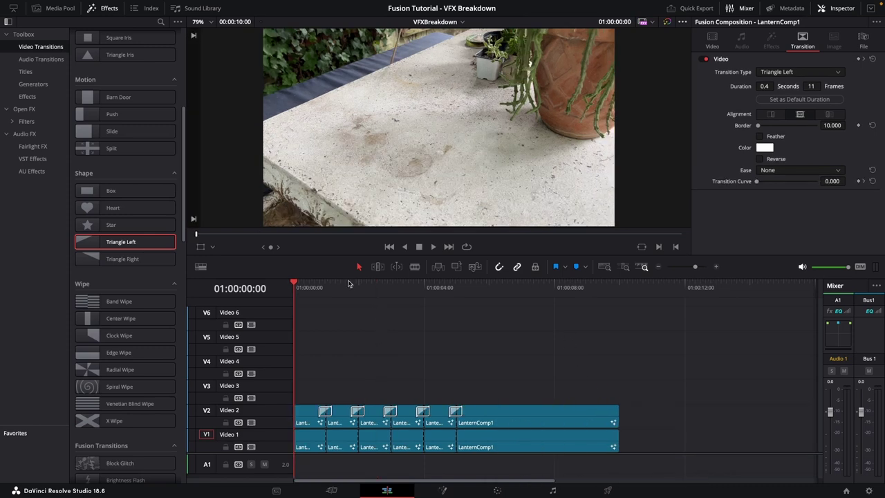
{"action": "left_click", "coordinate": [97, 9]}
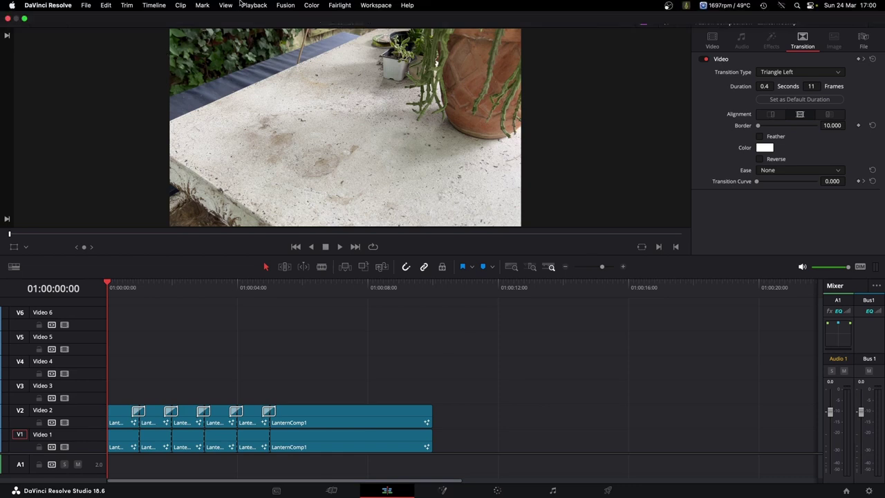
- Set Playback > Fusion Memory Cache to On and Playback > Render Cache to Smart
{"action": "left_click", "coordinate": [254, 5]}
{"action": "mouse_move", "coordinate": [263, 88]}
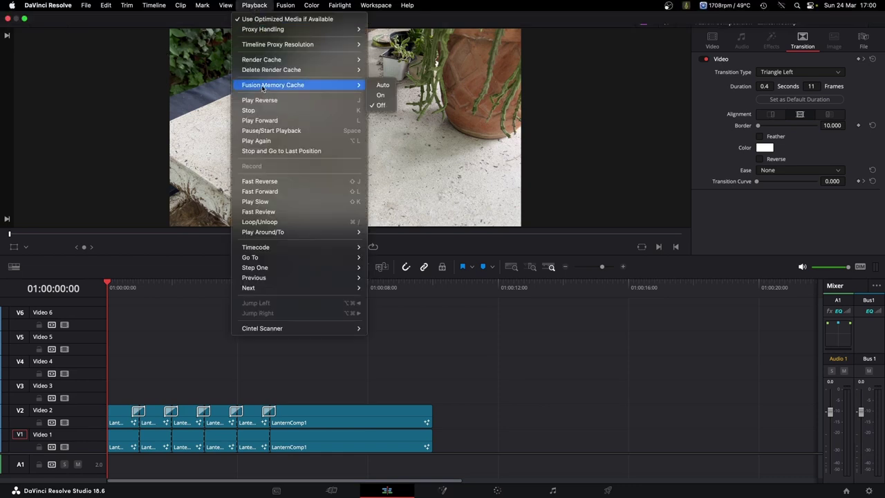
{"action": "left_click", "coordinate": [381, 96]}
{"action": "left_click", "coordinate": [255, 5]}
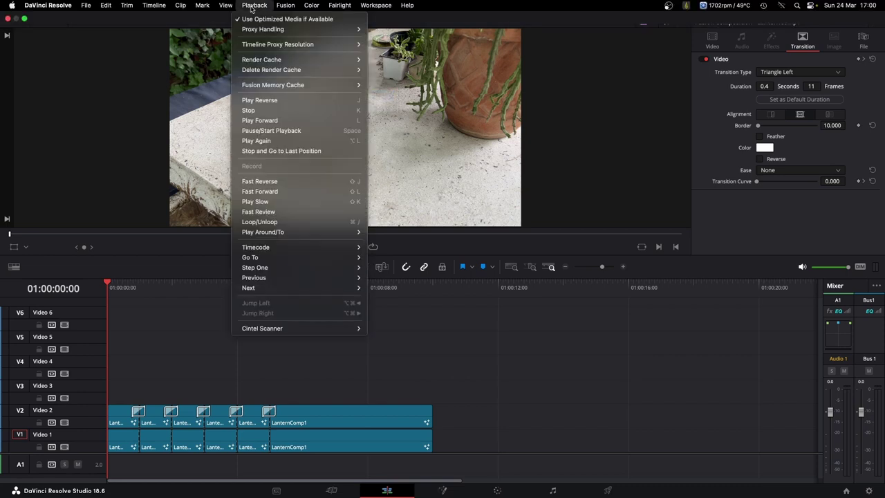
{"action": "mouse_move", "coordinate": [274, 63]}
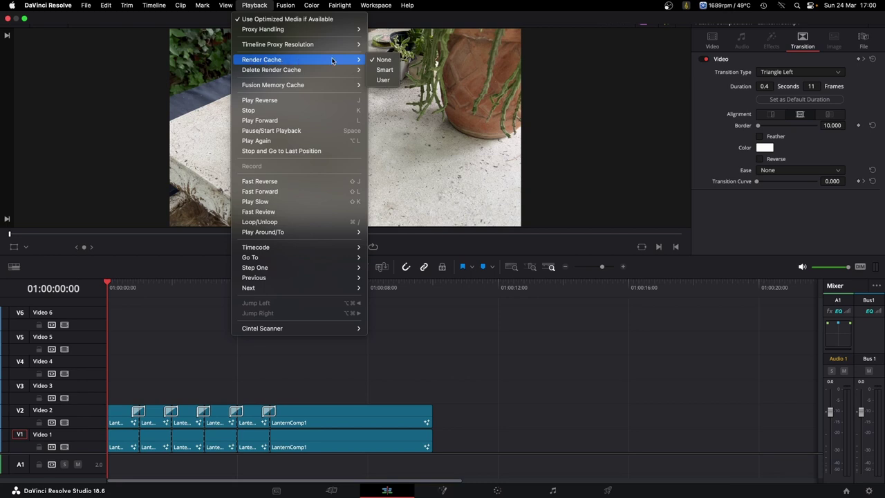
{"action": "left_click", "coordinate": [384, 69]}
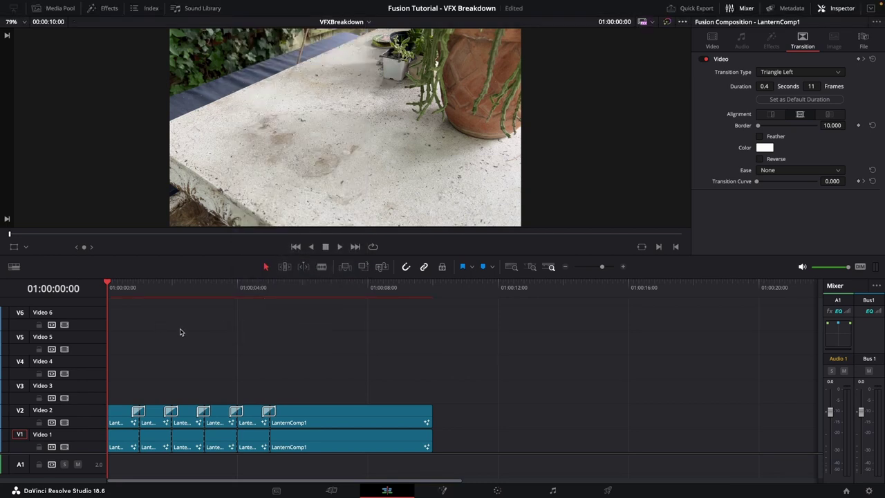